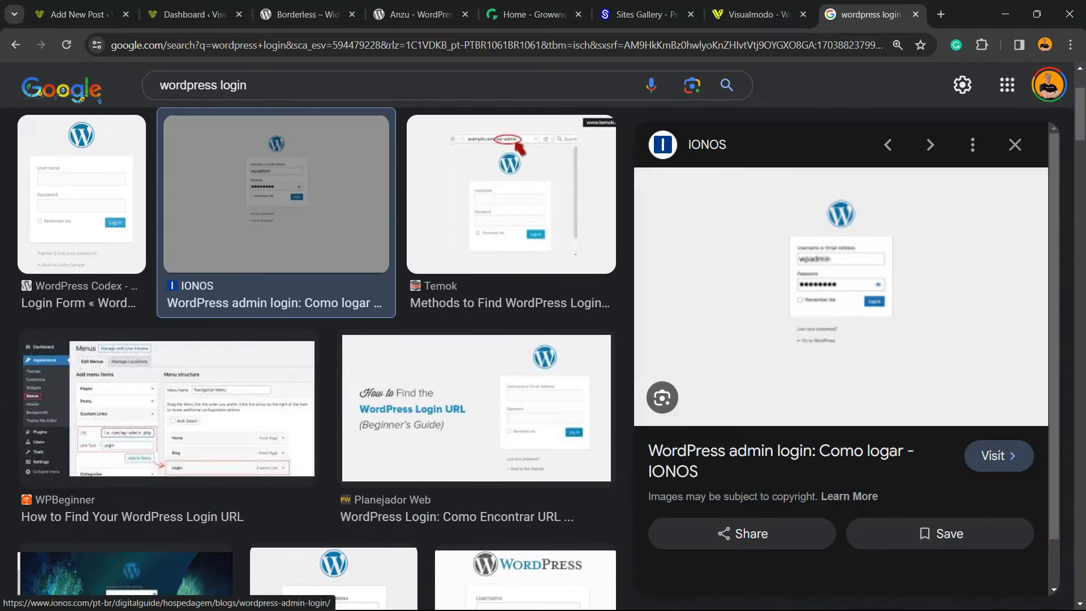
click(81, 193)
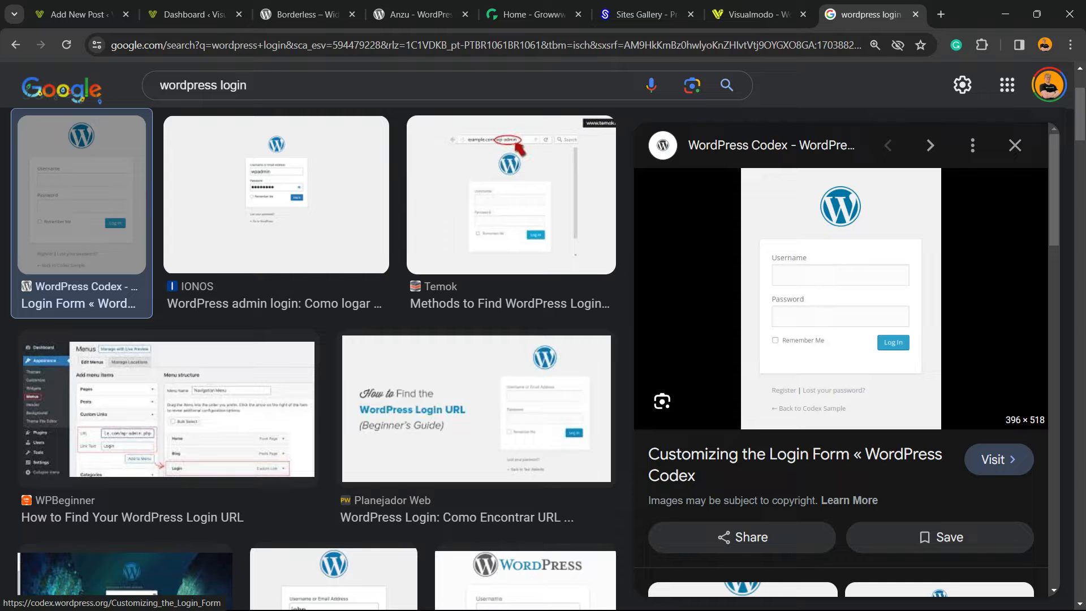
click(79, 14)
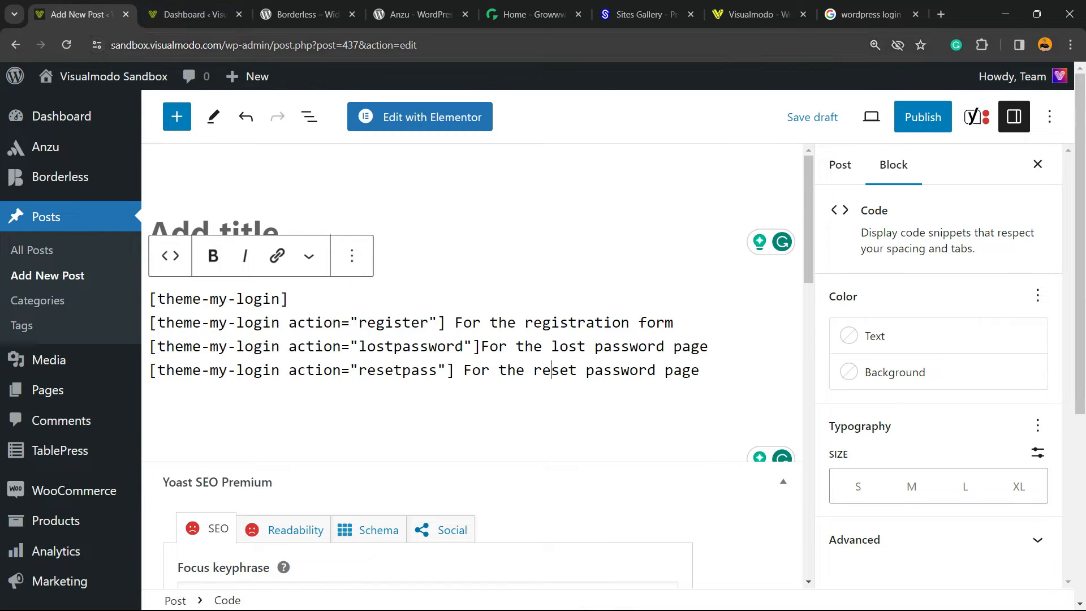
click(194, 15)
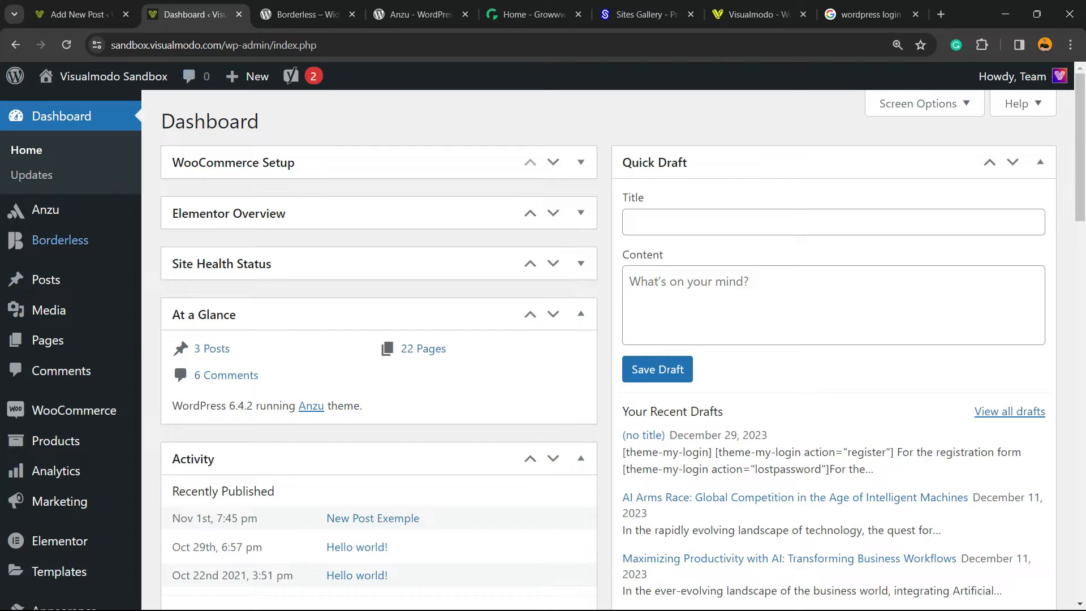
Step: Open the Add New Plugin page and search the plugin directory for Theme My Login
scroll(45, 310, down, 2)
mouse_move(51, 499)
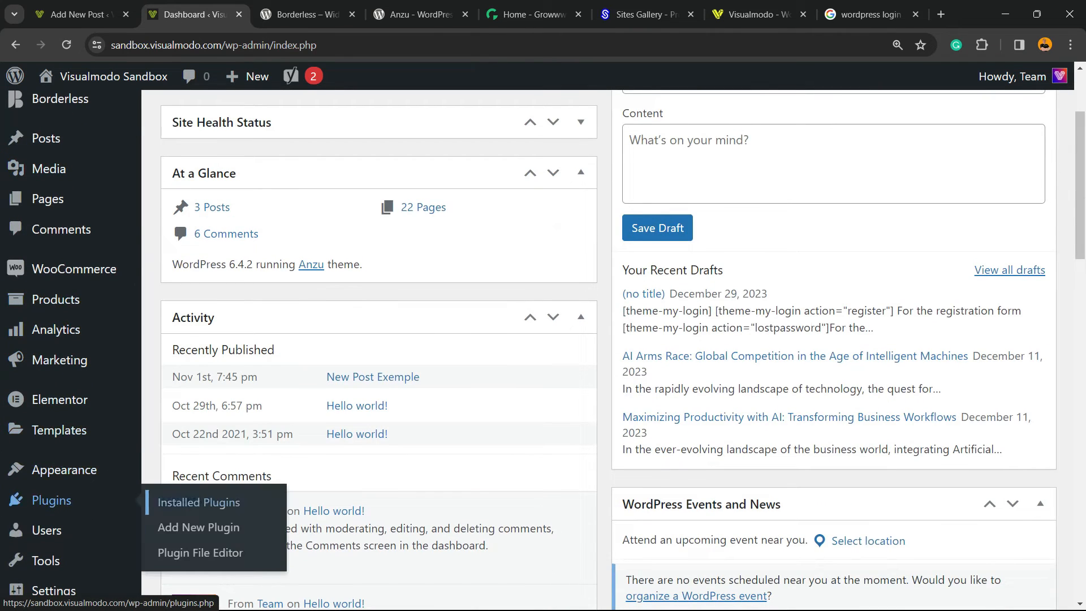
click(216, 526)
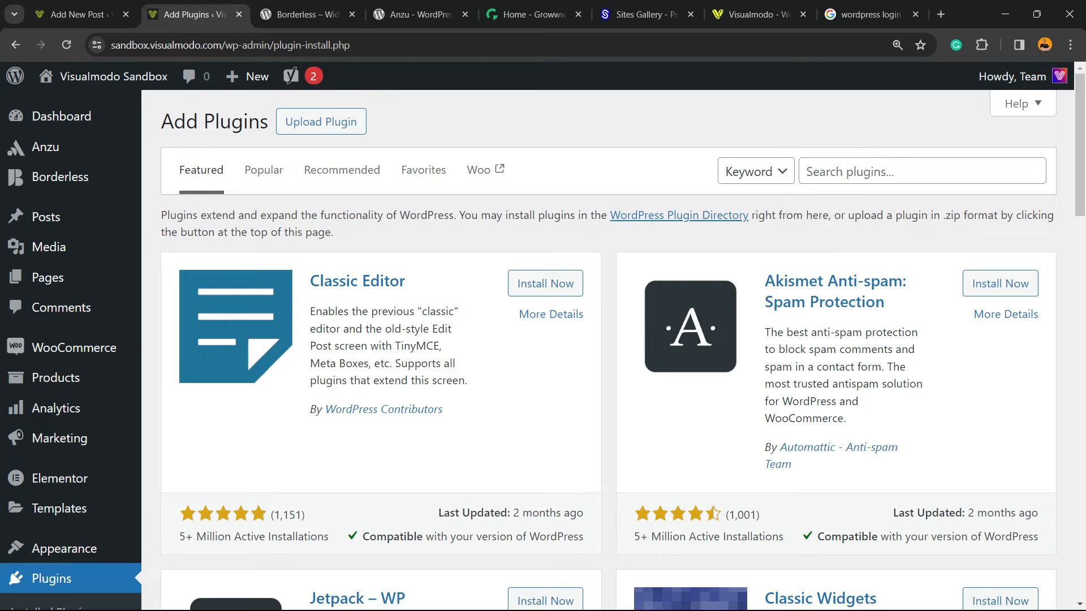
right_click(869, 180)
click(893, 257)
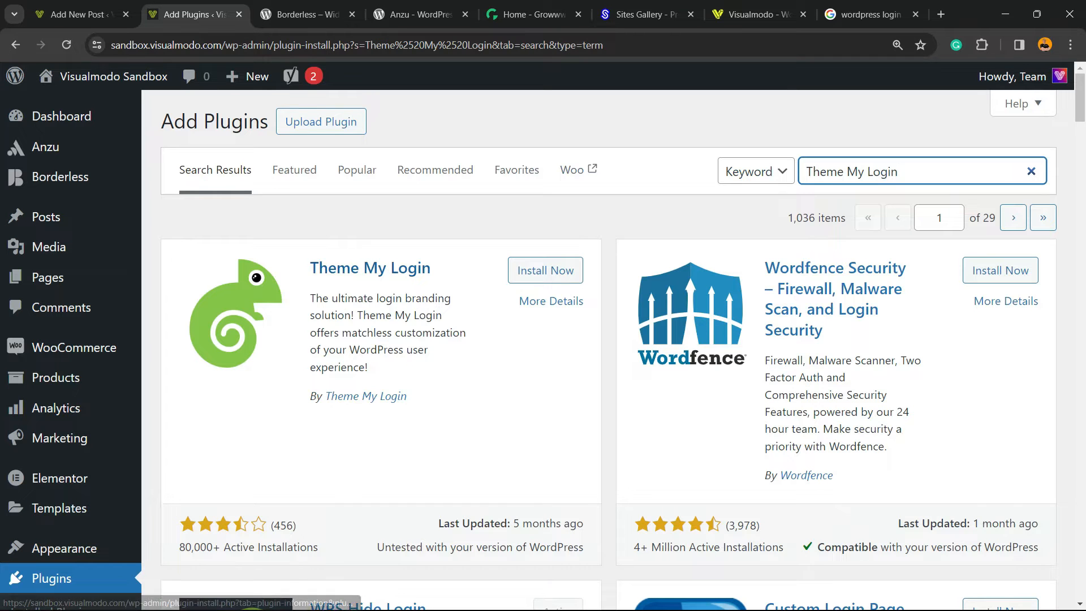
Step: Install and activate the Theme My Login plugin
click(545, 271)
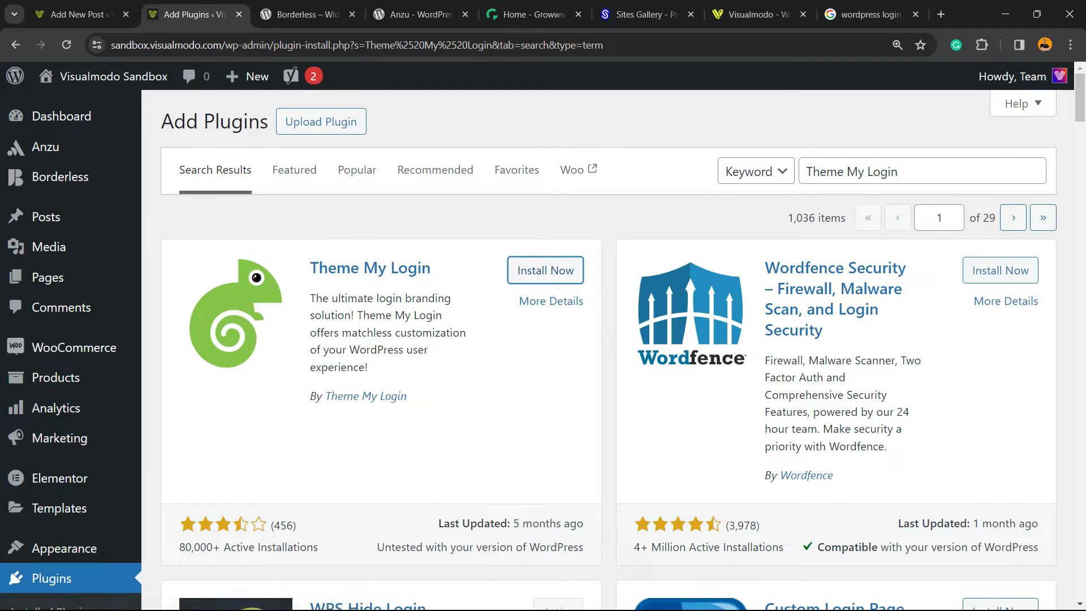
click(546, 270)
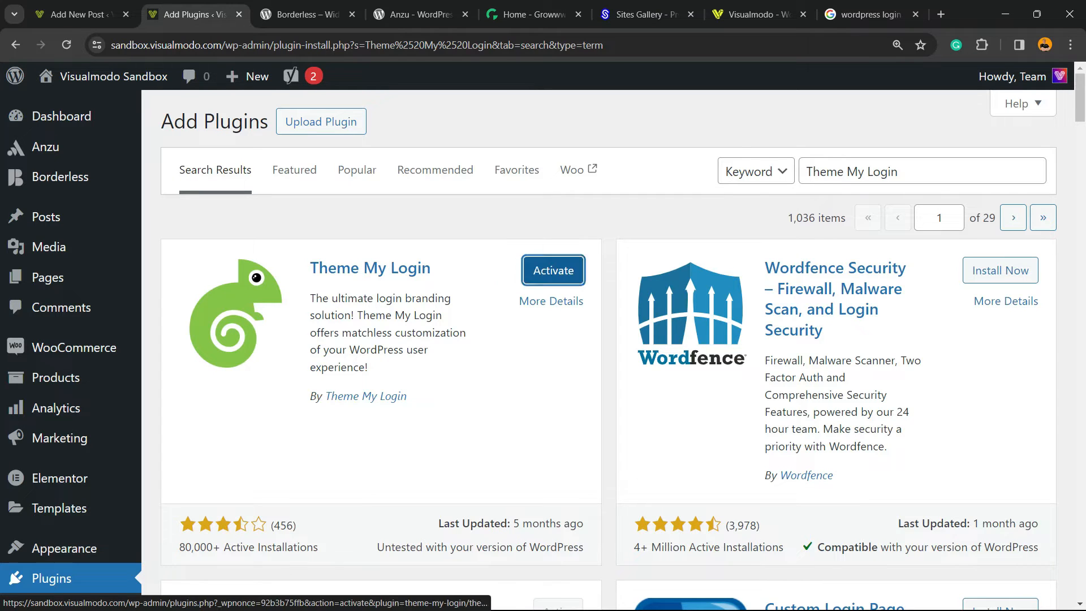
click(551, 270)
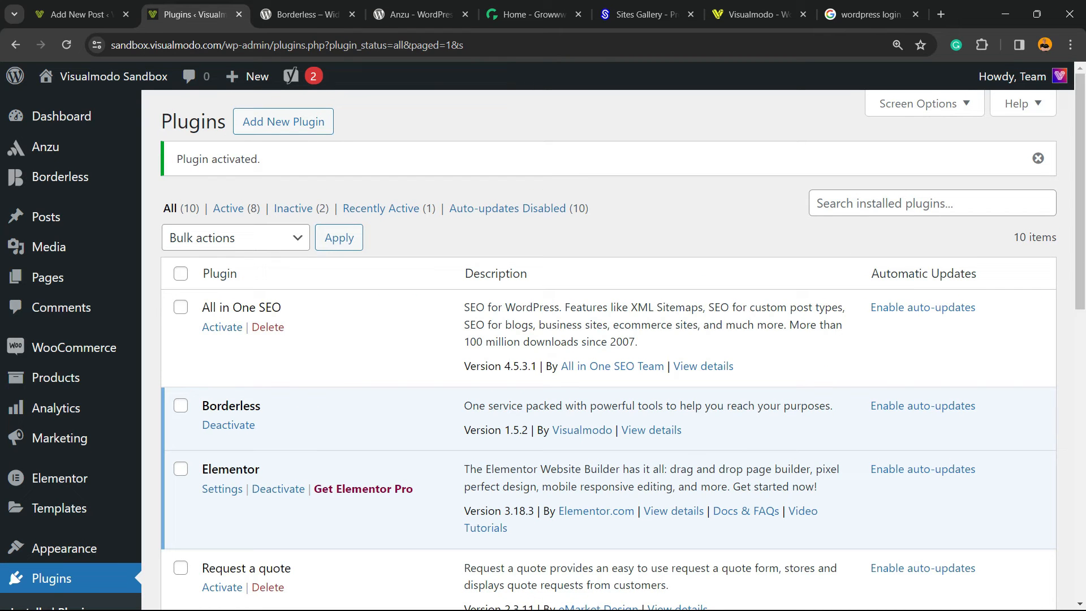
Step: Open the Theme My Login general settings page
key(ctrl+minus)
scroll(385, 323, down, 5)
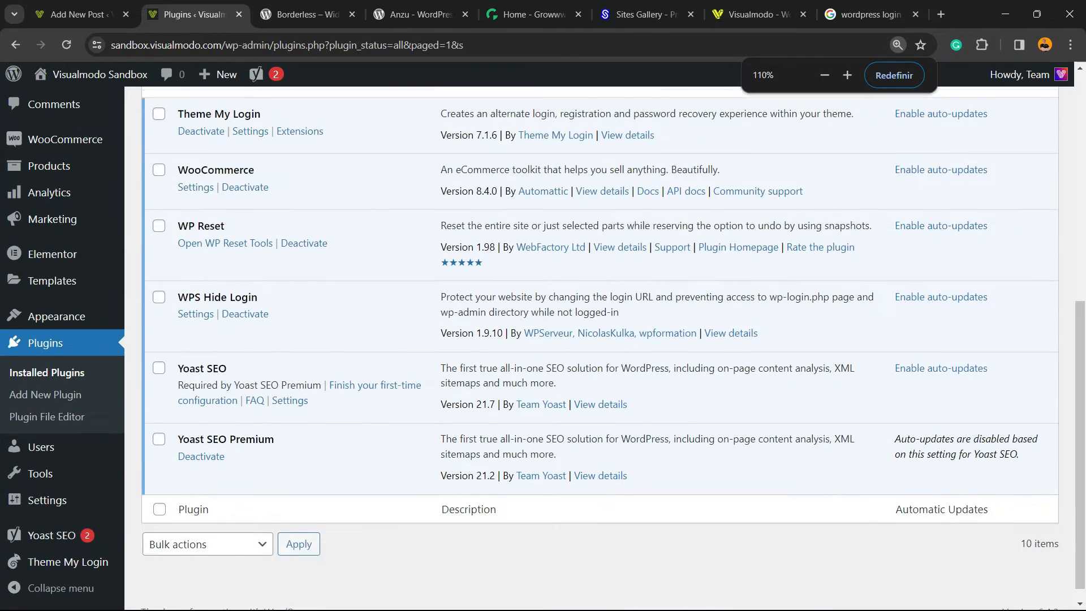
scroll(600, 339, up, 7)
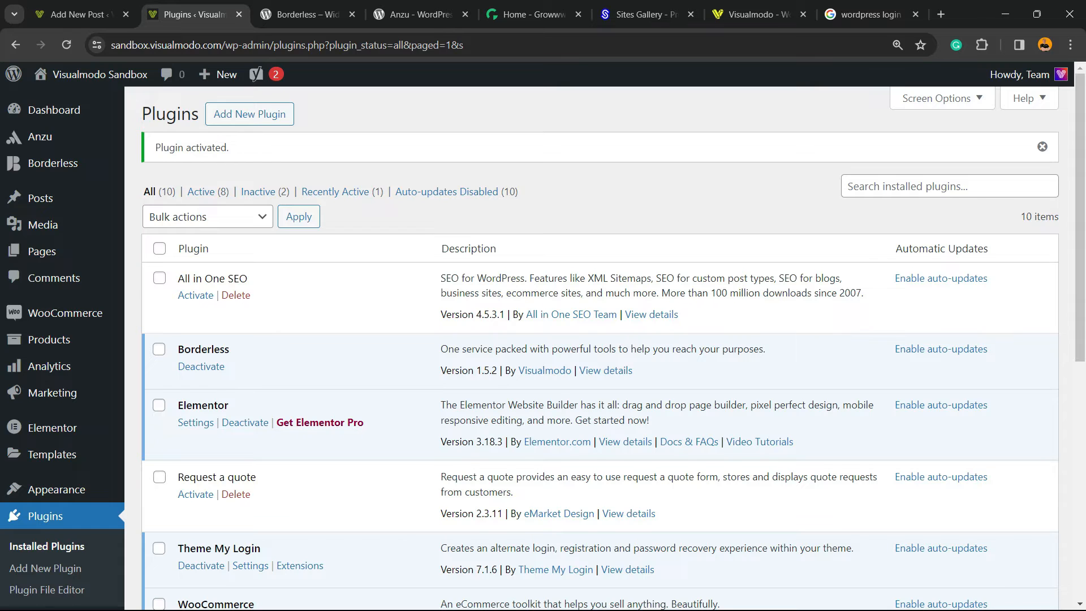
scroll(599, 339, down, 3)
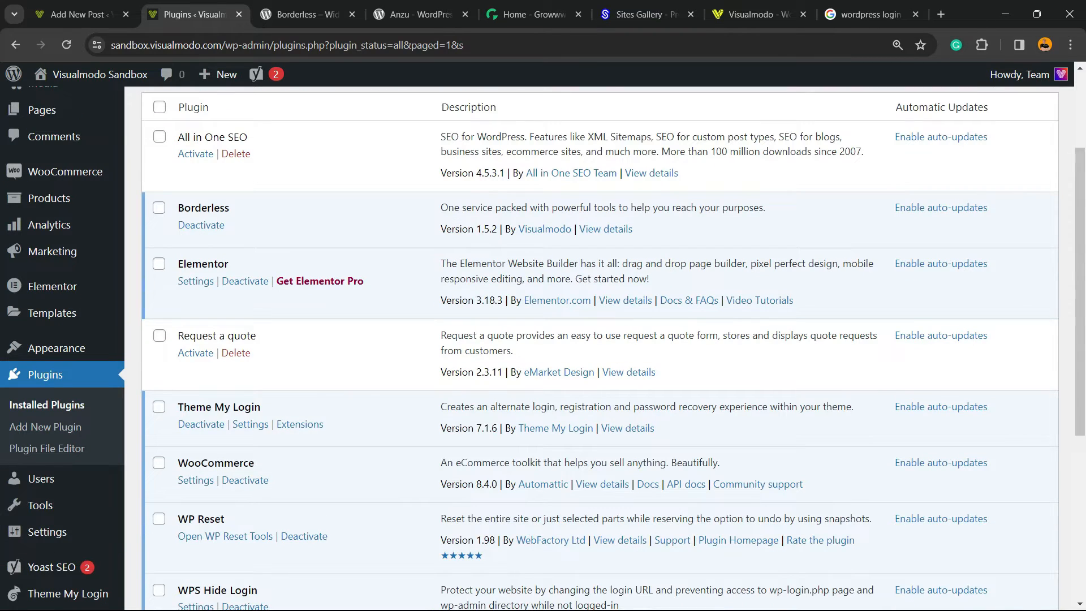
scroll(159, 377, down, 3)
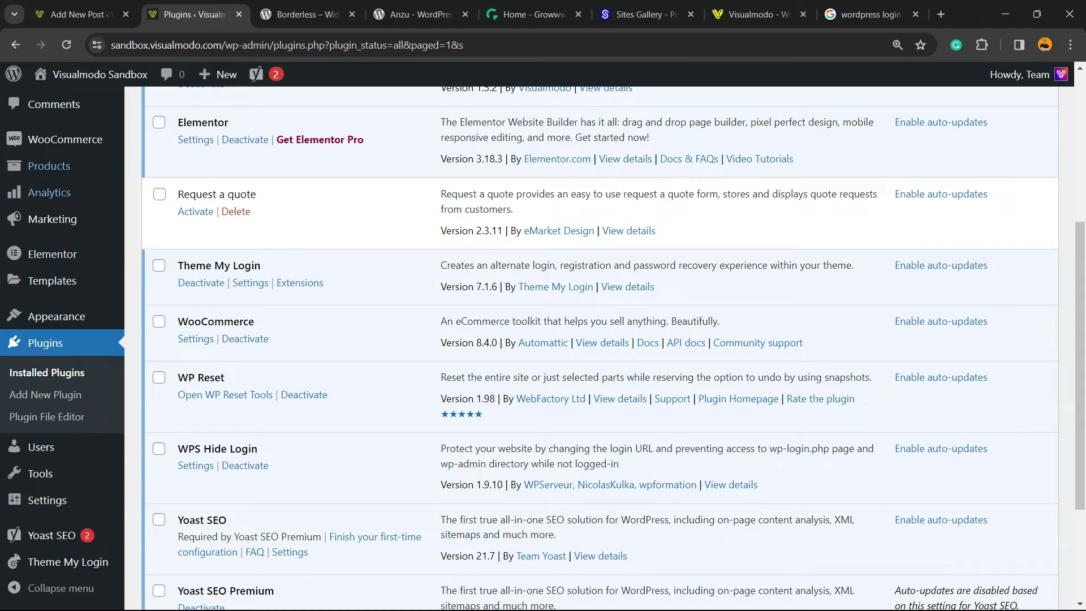
mouse_move(67, 562)
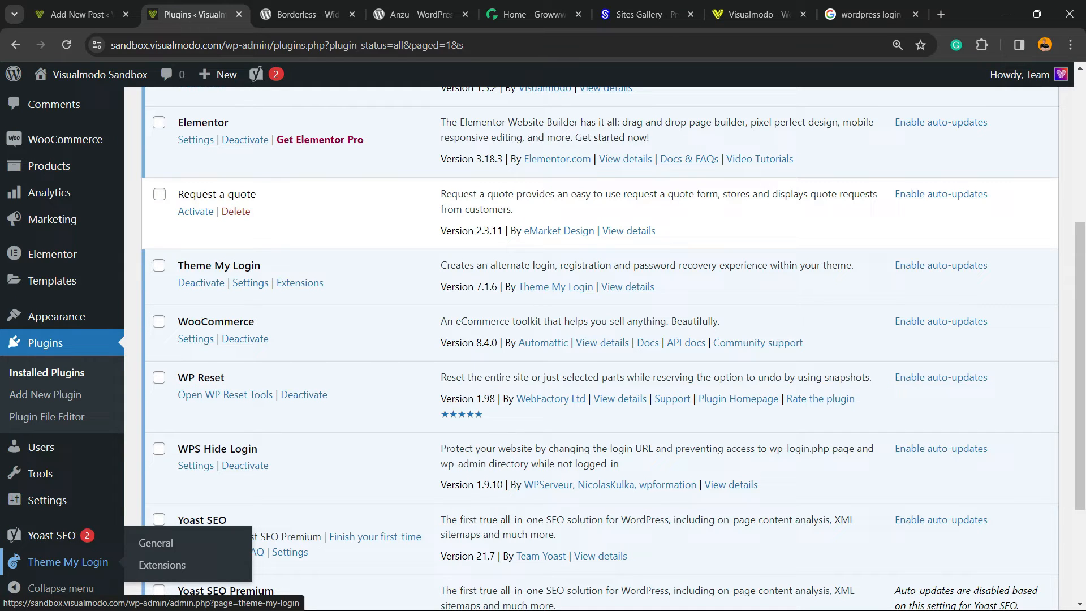
click(68, 561)
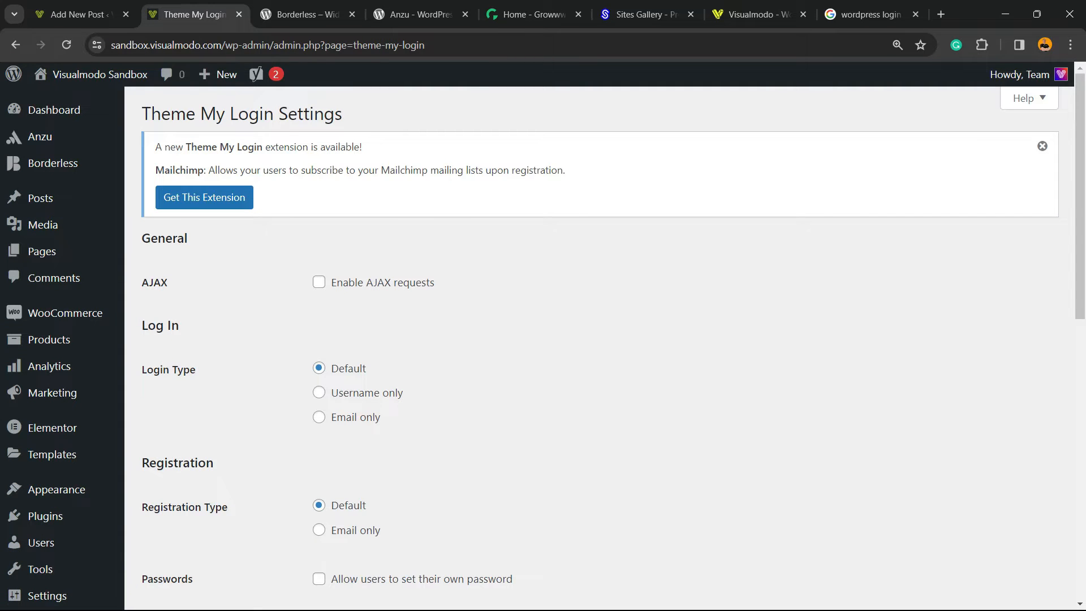
Step: Enable letting users set their own password and automatically logging them in after registration
scroll(599, 339, down, 2)
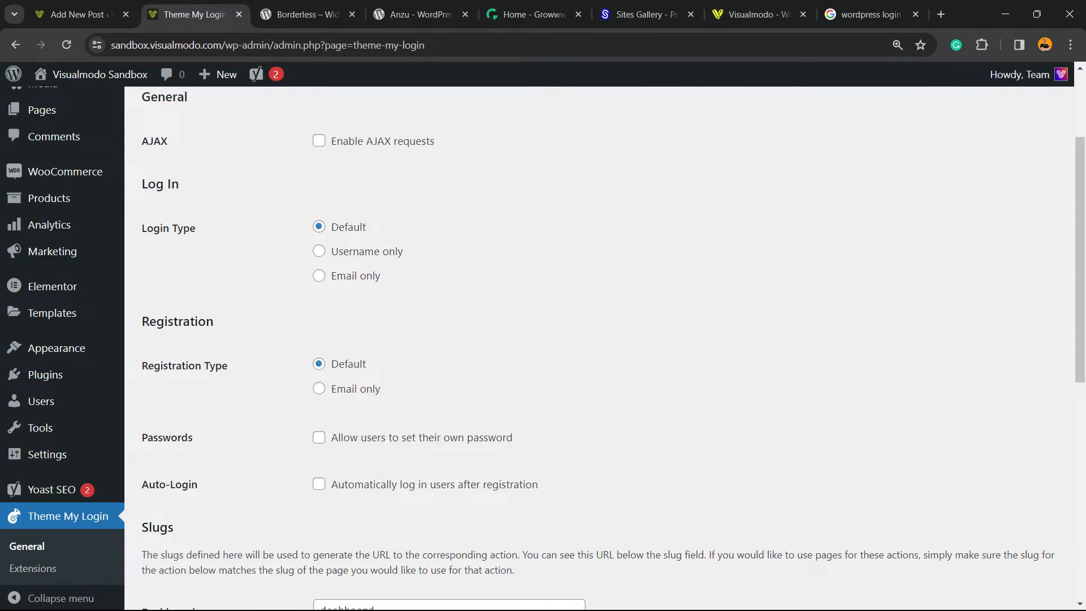
scroll(600, 339, down, 2)
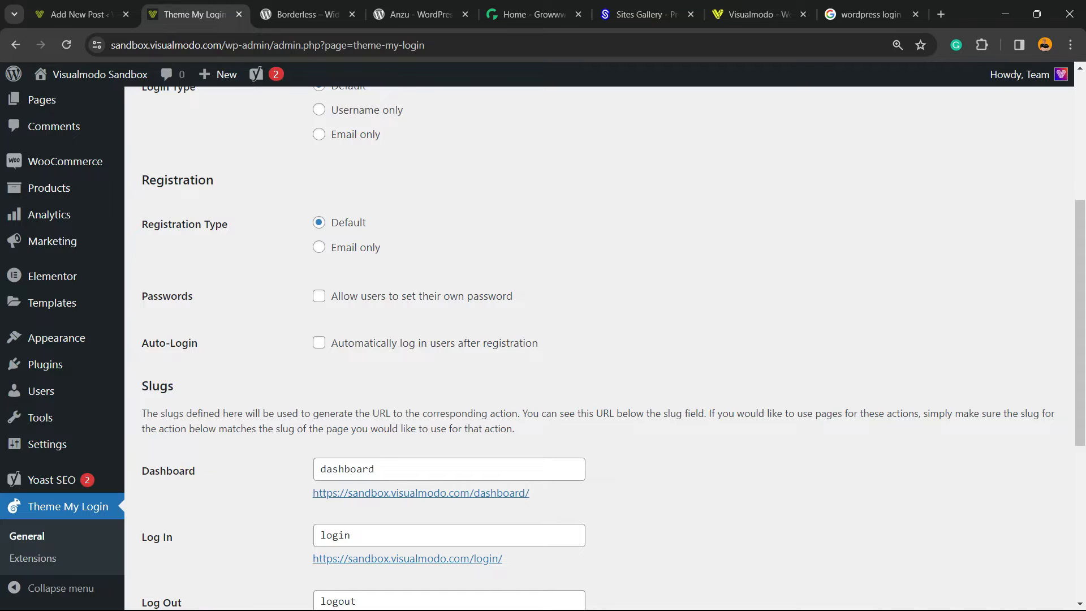
click(319, 296)
click(319, 343)
Step: Open the login slug URL in a new tab and save the Theme My Login settings
scroll(600, 340, down, 2)
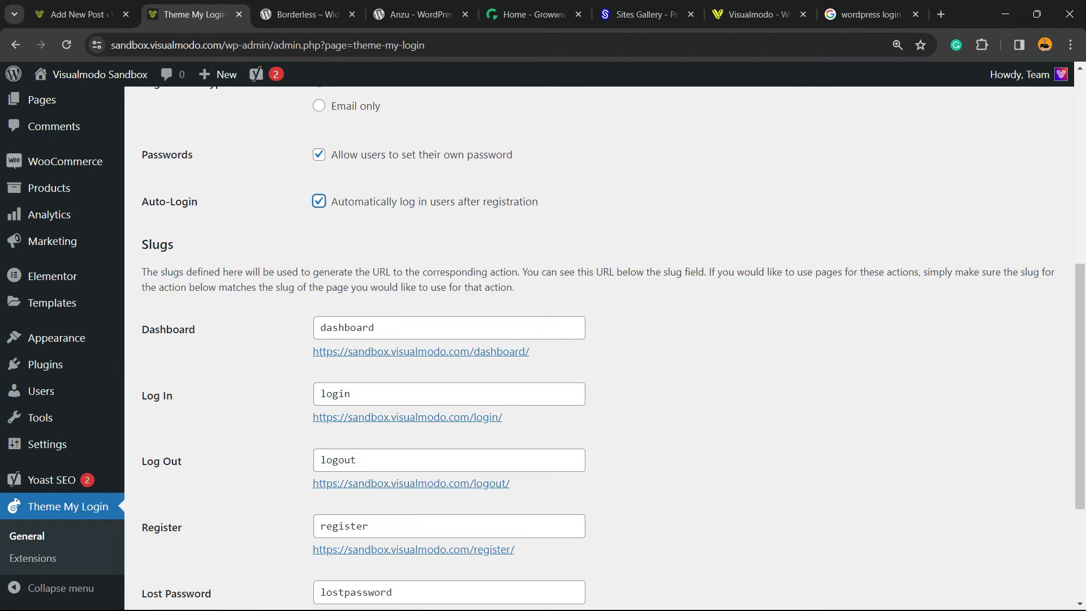
scroll(600, 351, down, 3)
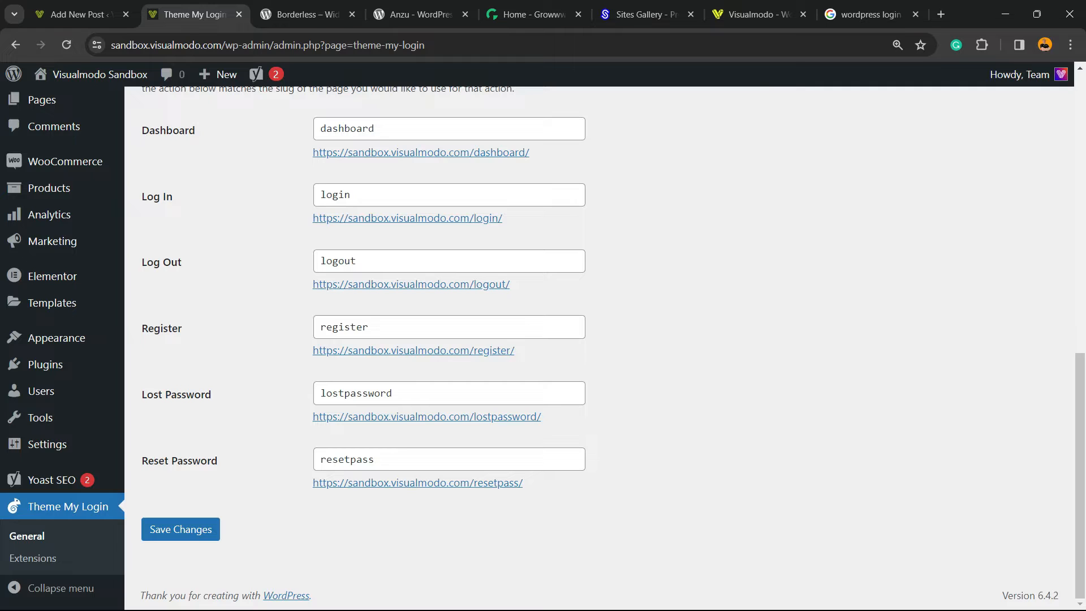
scroll(599, 340, up, 2)
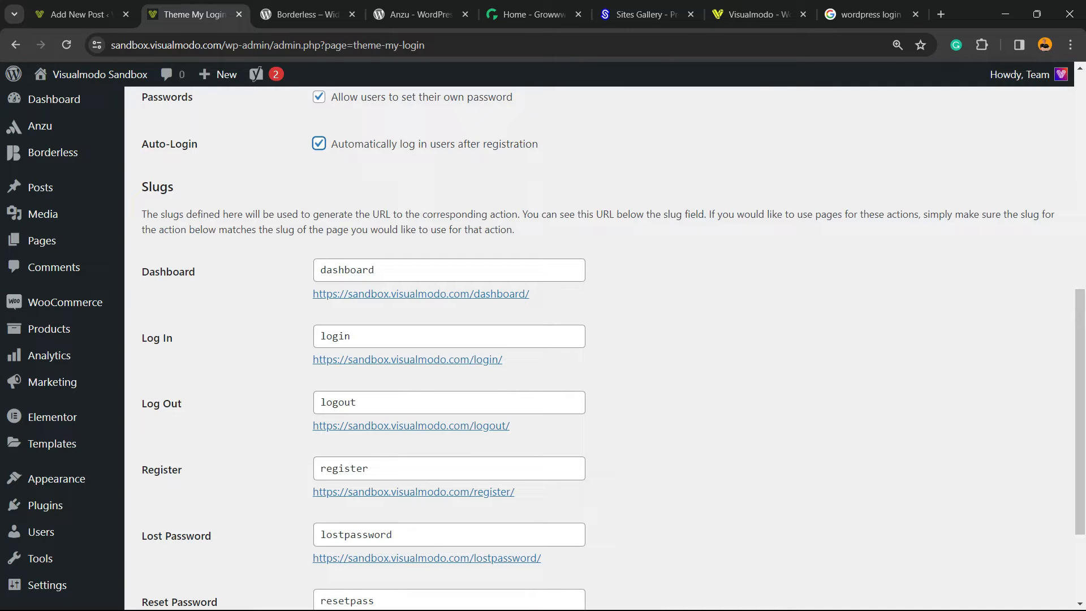
right_click(391, 359)
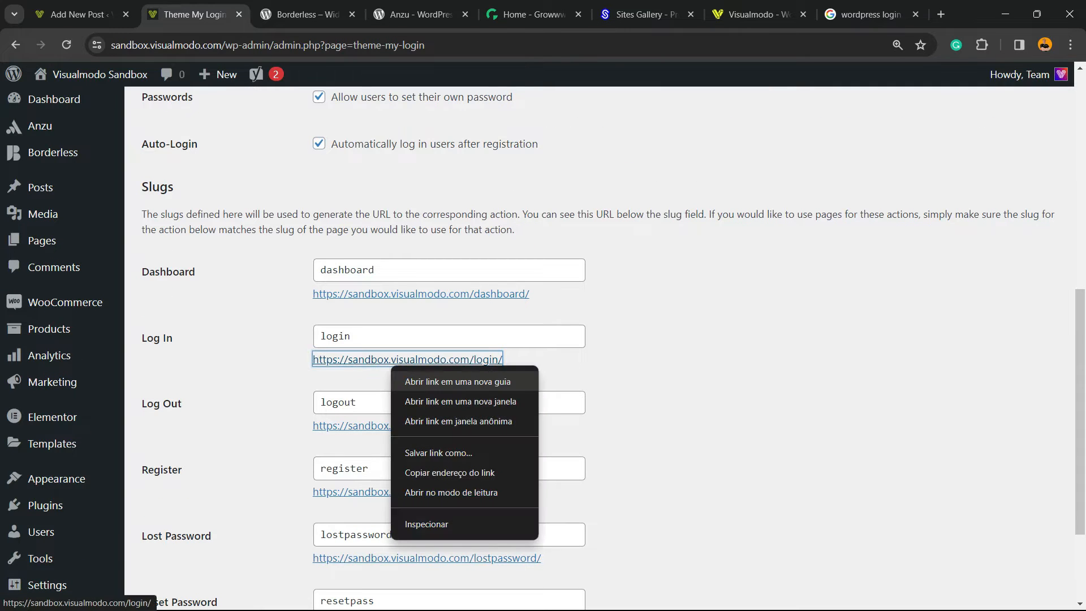
click(429, 380)
scroll(407, 360, down, 2)
click(180, 529)
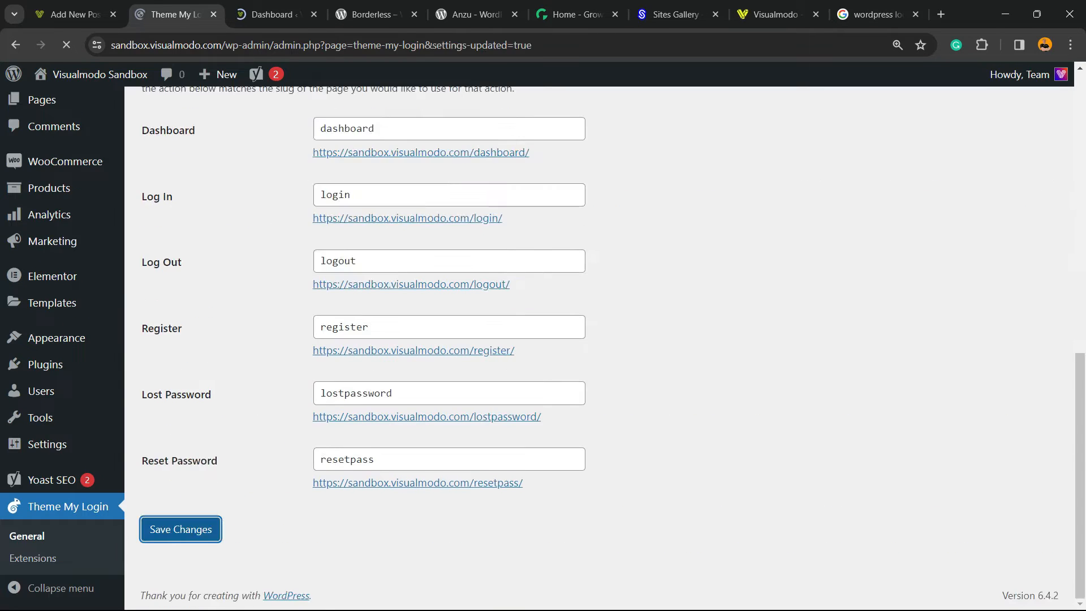
Step: Review the opened login tab alongside the Theme My Login settings and slugs
key(ctrl+Tab)
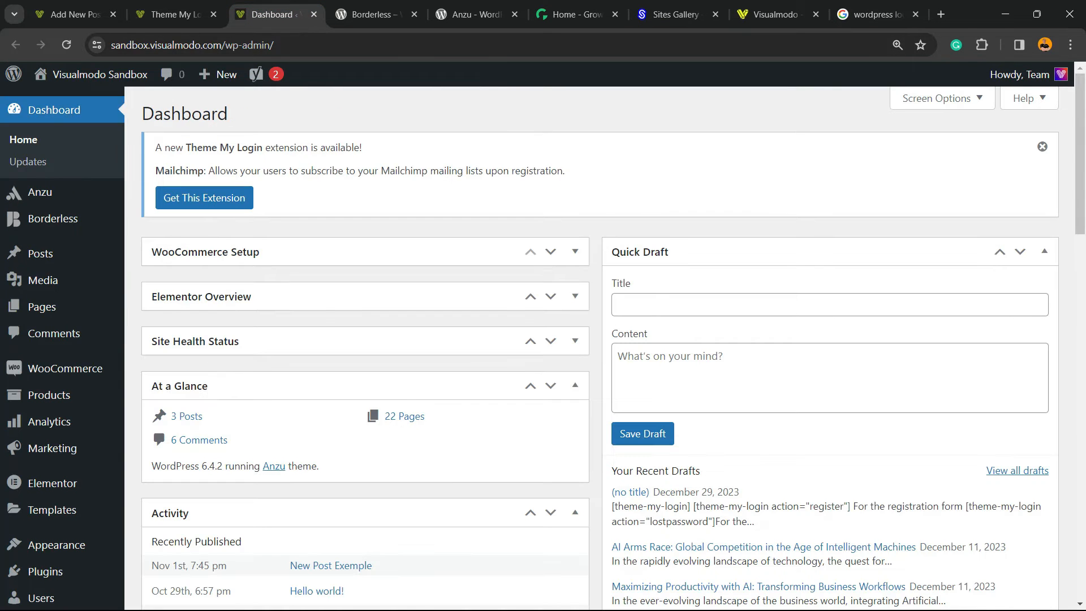
key(ctrl+shift+Tab)
scroll(600, 348, down, 10)
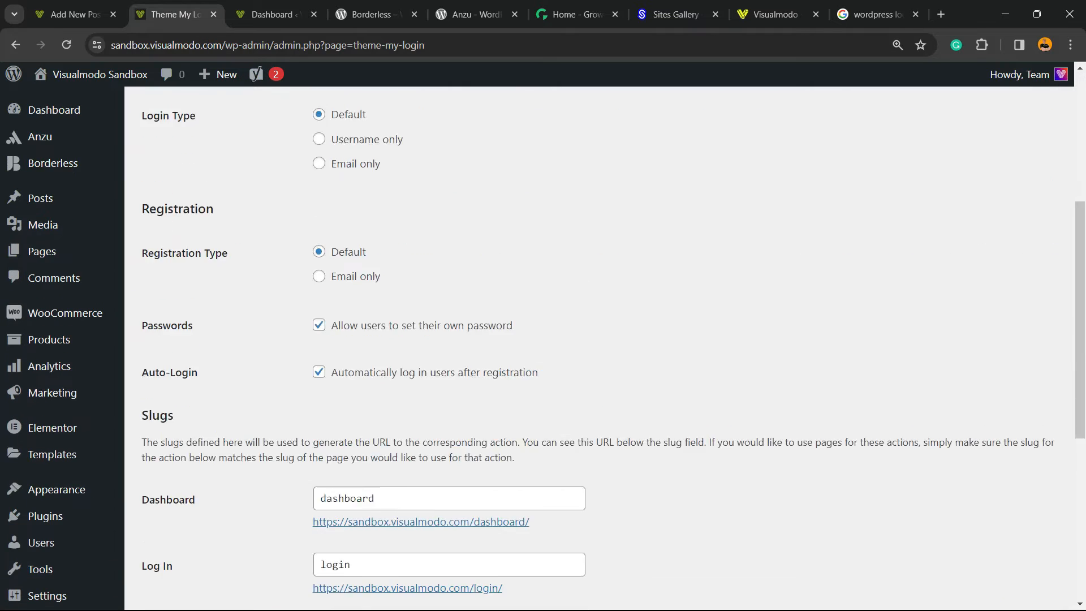
key(ctrl+Tab)
key(ctrl+shift+Tab)
scroll(599, 347, down, 10)
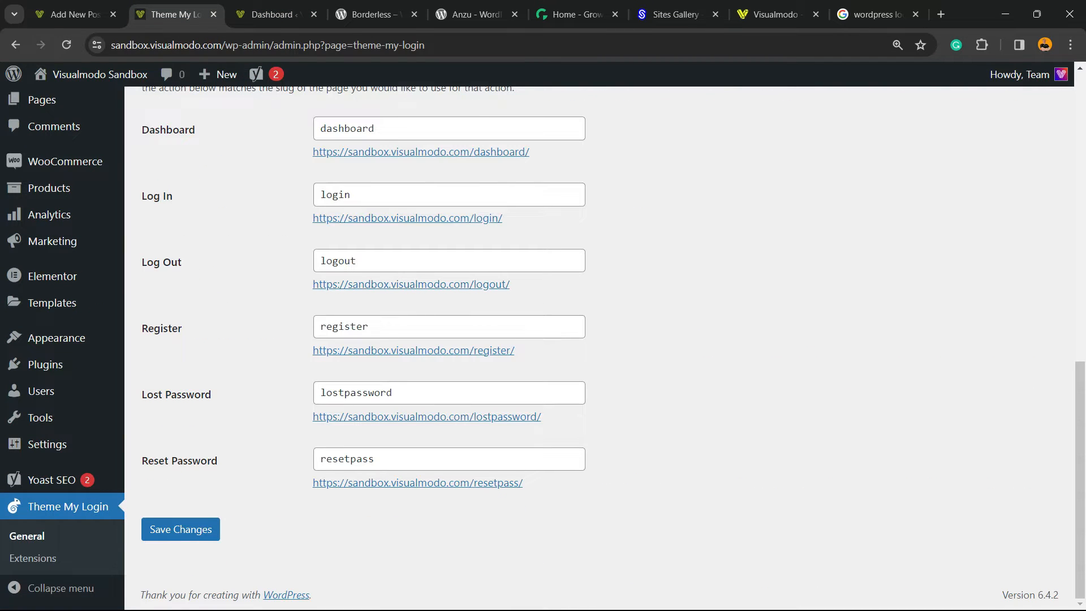
scroll(57, 339, up, 3)
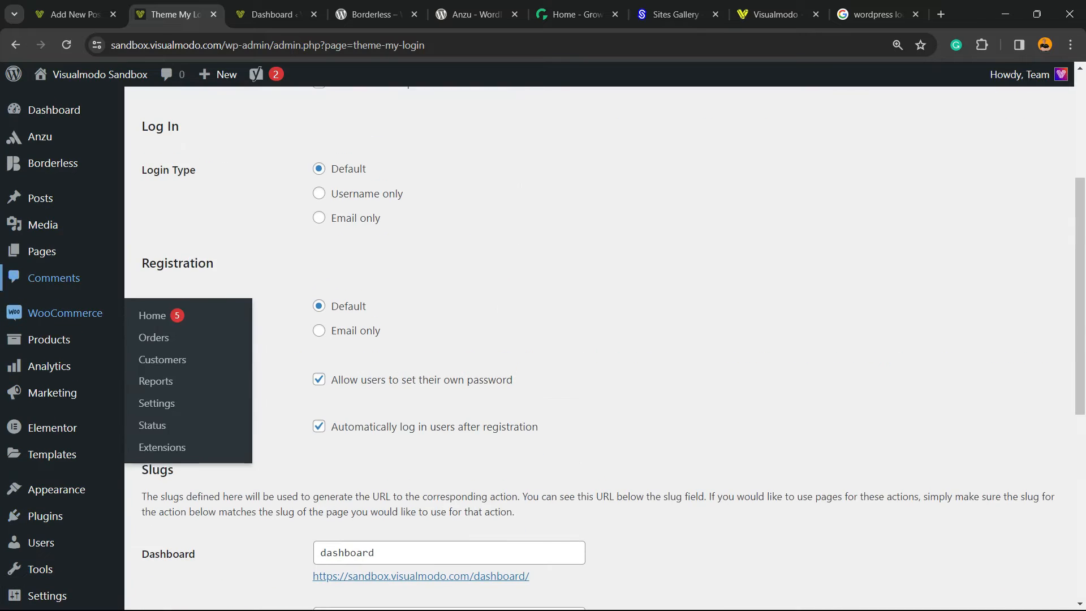
Step: Open the Pages list in a new tab and start adding a new page
right_click(85, 259)
click(130, 270)
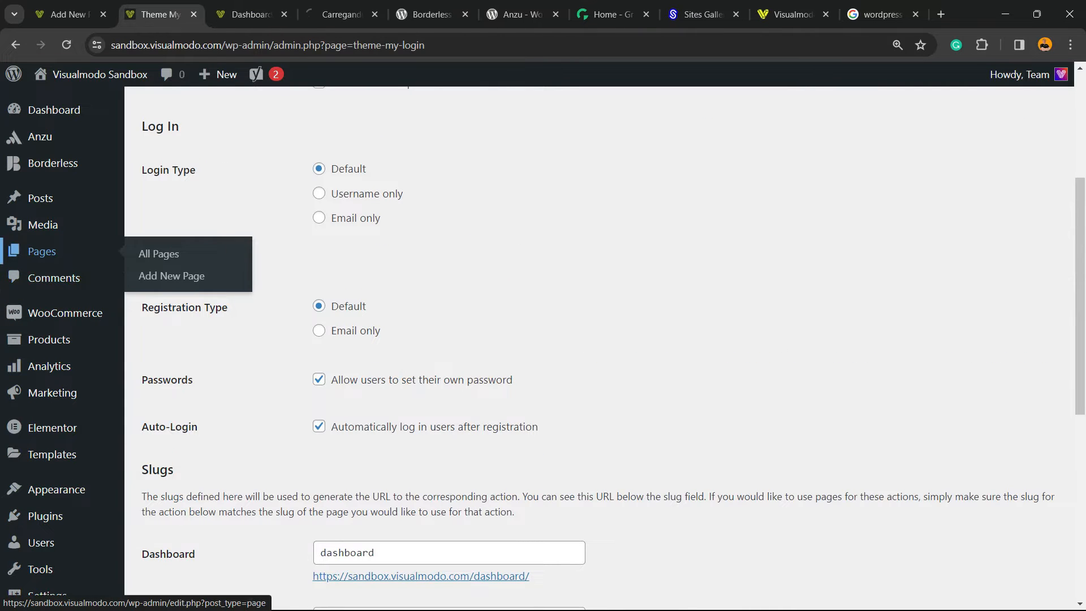
click(339, 14)
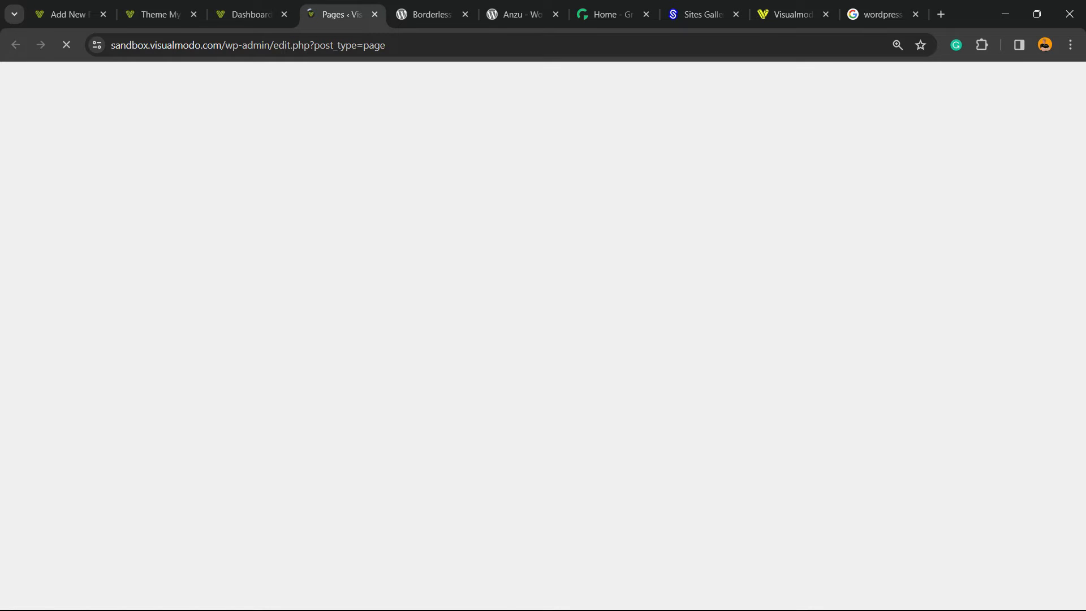
scroll(543, 339, down, 4)
scroll(543, 282, down, 7)
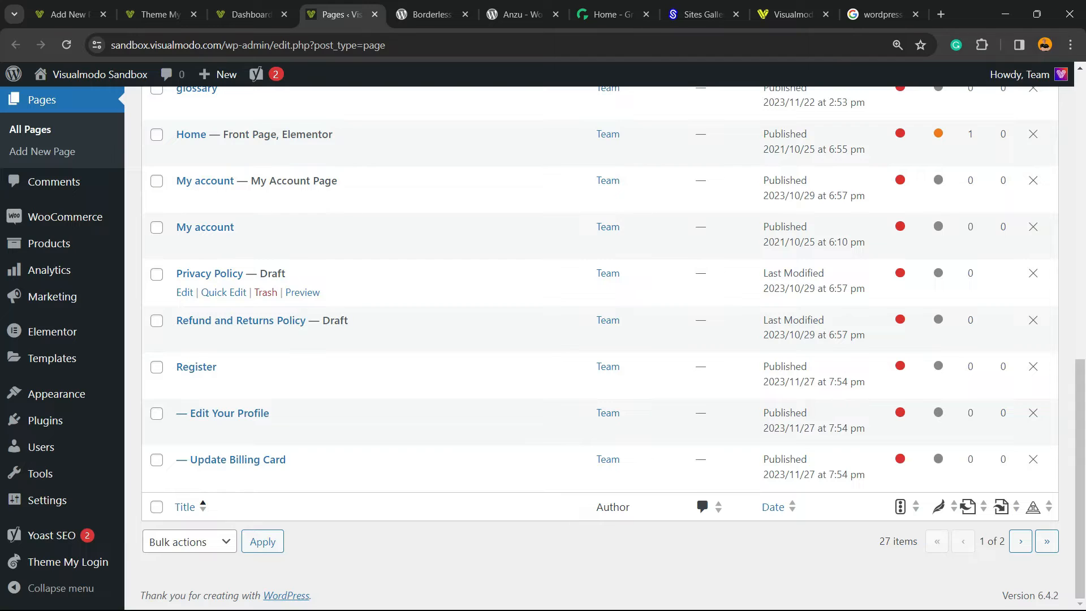
scroll(543, 367, up, 5)
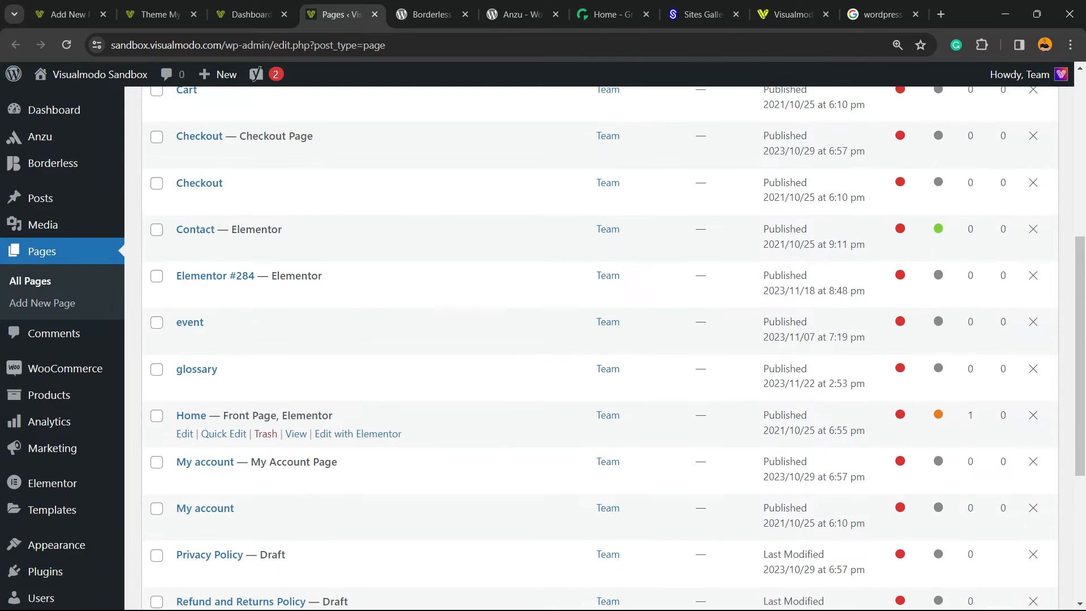
scroll(543, 348, up, 5)
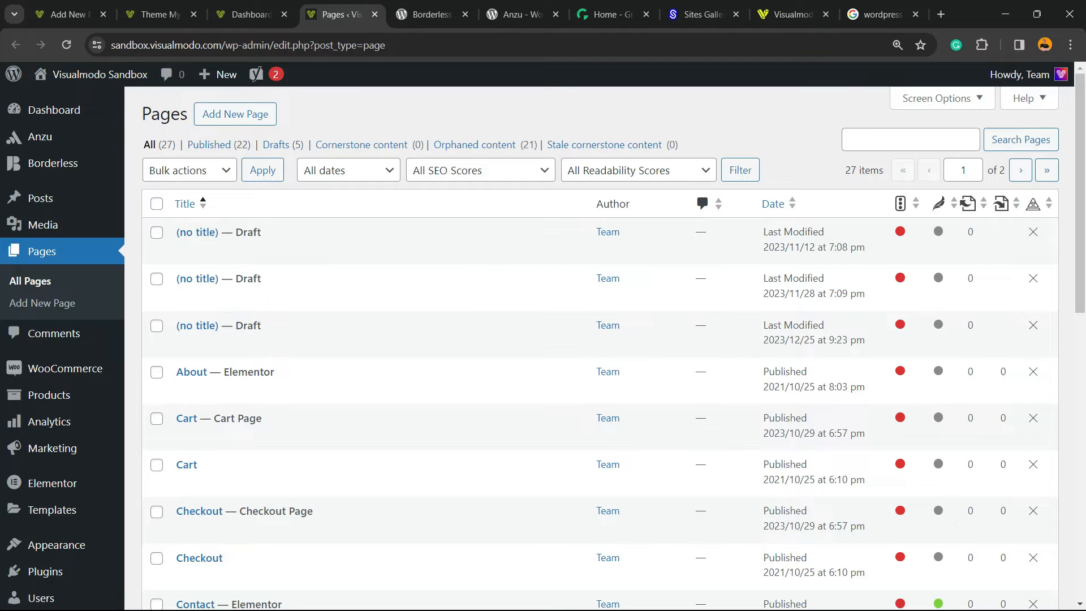
click(237, 113)
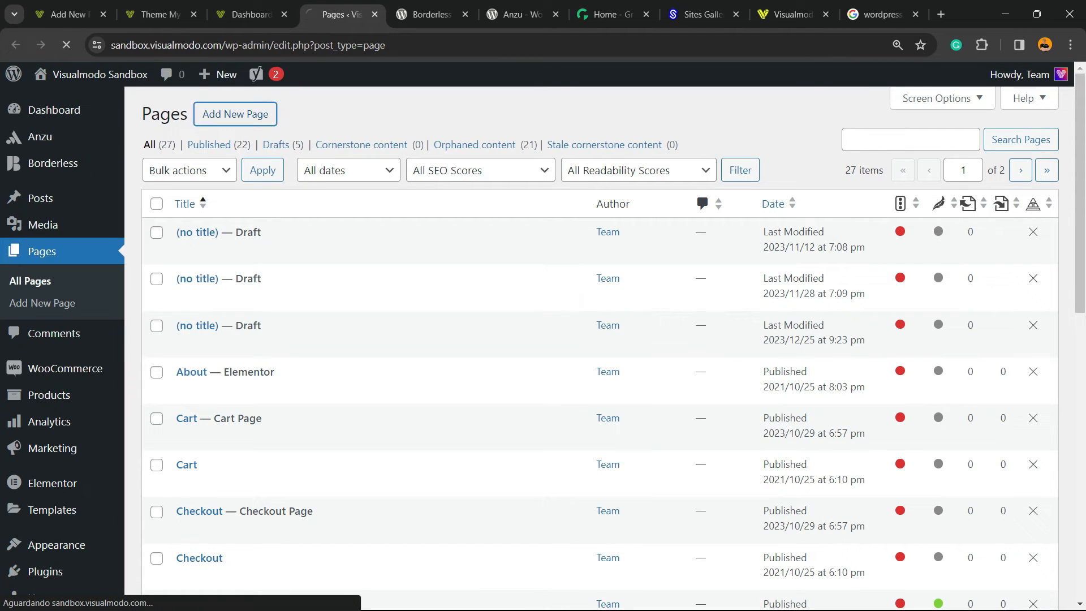
Step: Close the extra dashboard tab and switch to the new page editor tab
click(259, 15)
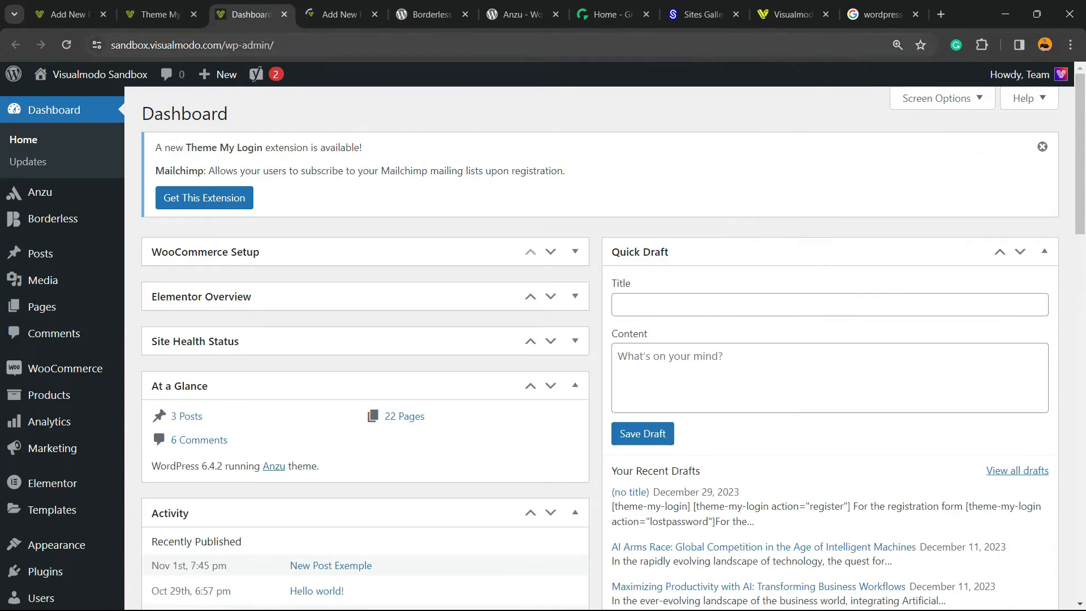
click(284, 14)
scroll(57, 252, down, 7)
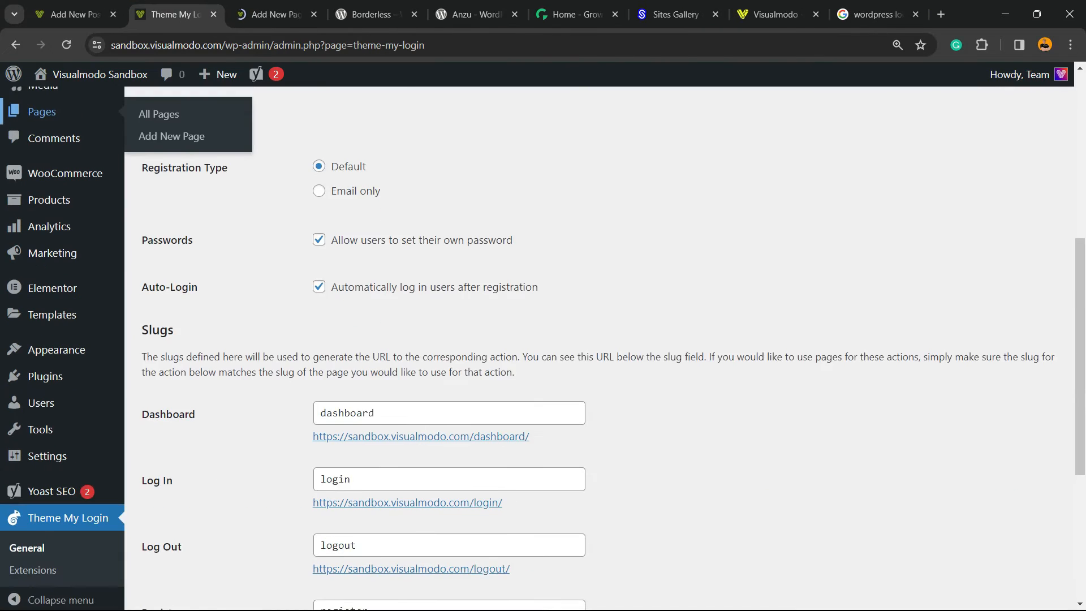
scroll(57, 252, up, 7)
click(275, 14)
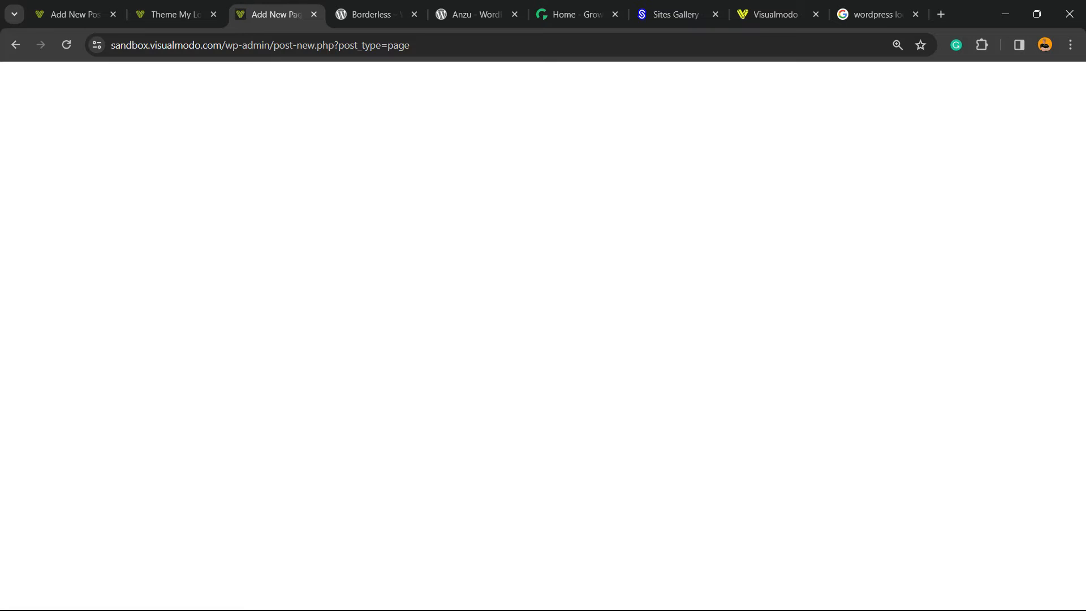
Step: Copy the [theme-my-login] shortcode line from the draft post that lists the plugin's shortcodes
click(227, 272)
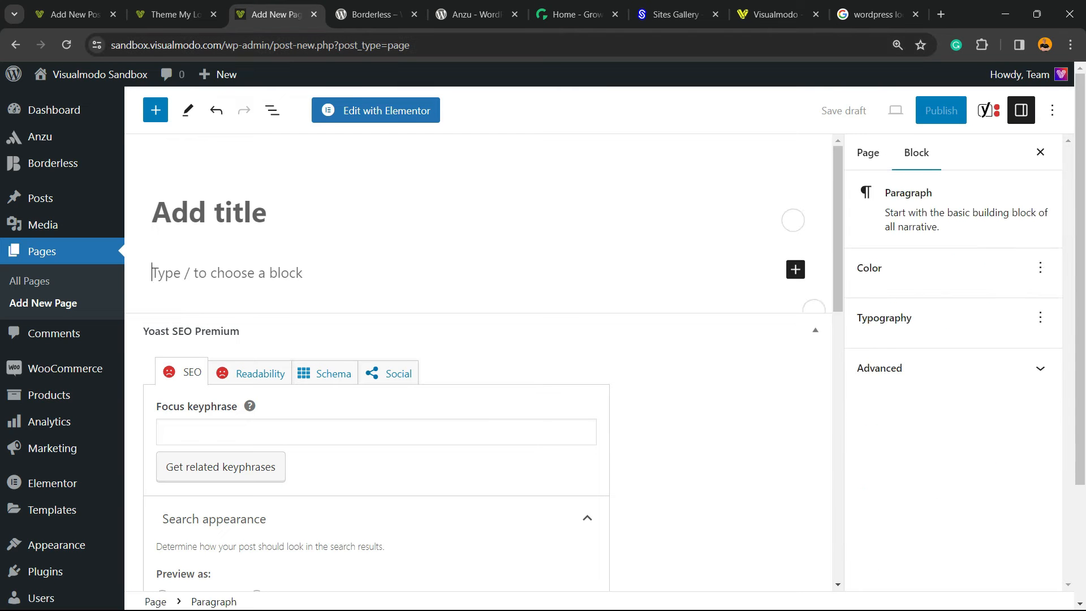
click(75, 15)
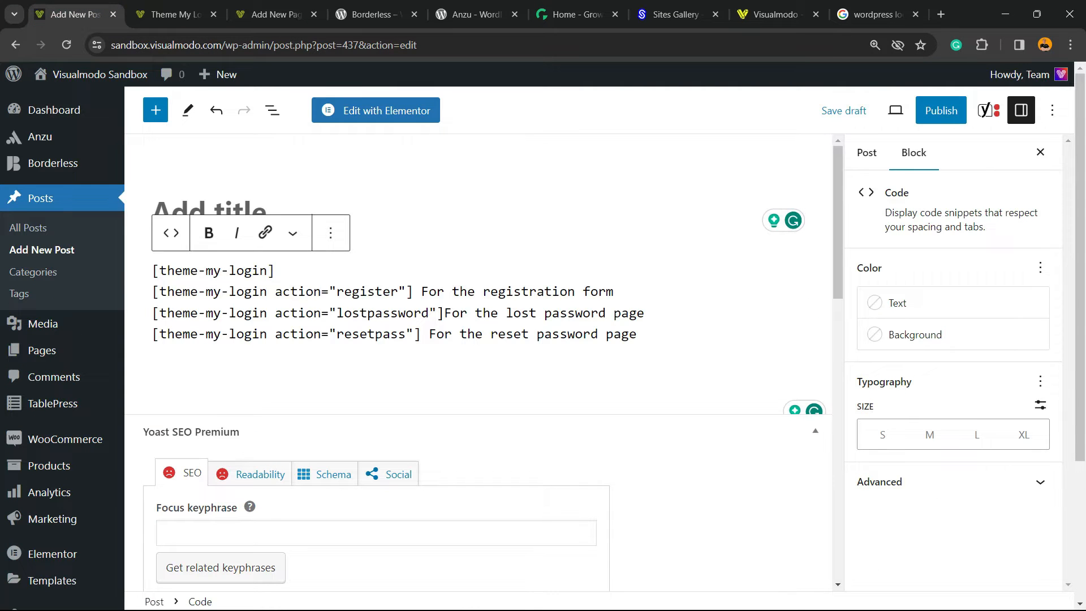
triple_click(213, 271)
key(ctrl+c)
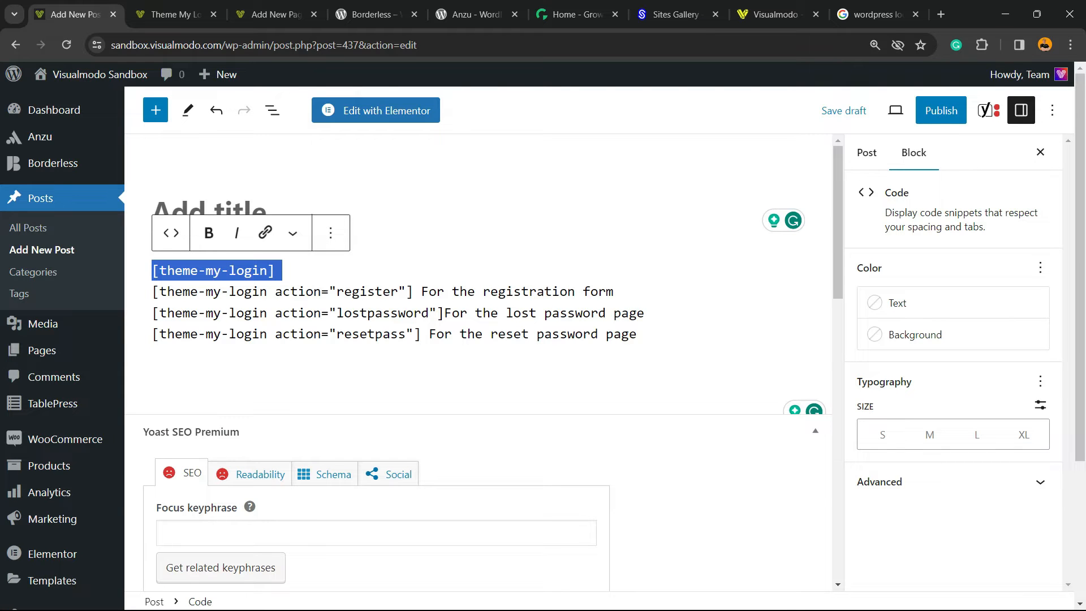
click(275, 15)
click(176, 15)
click(276, 14)
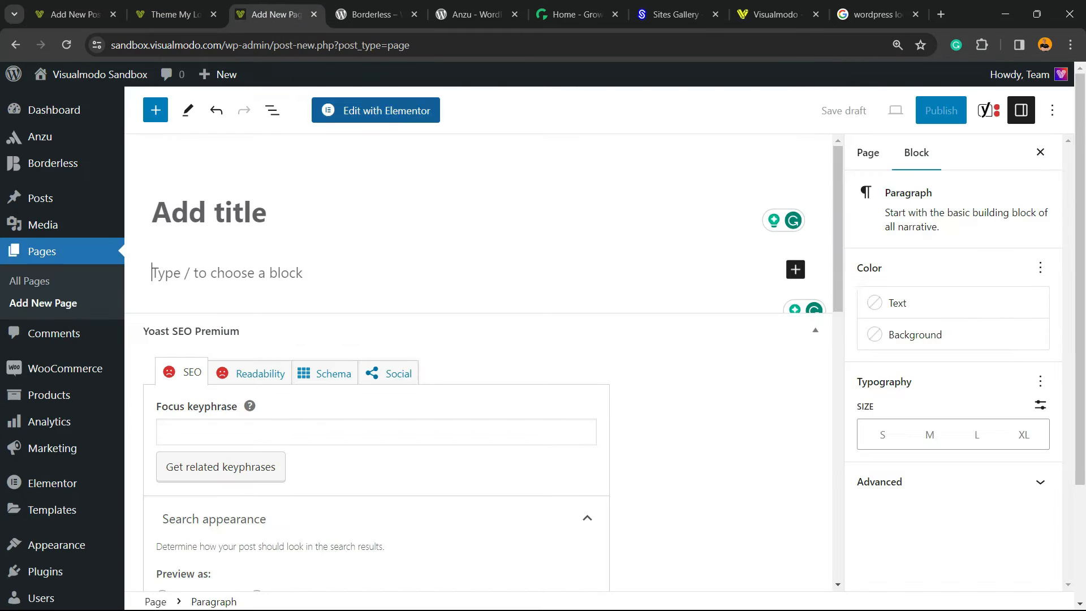
Step: Title the new page Login Page
click(210, 213)
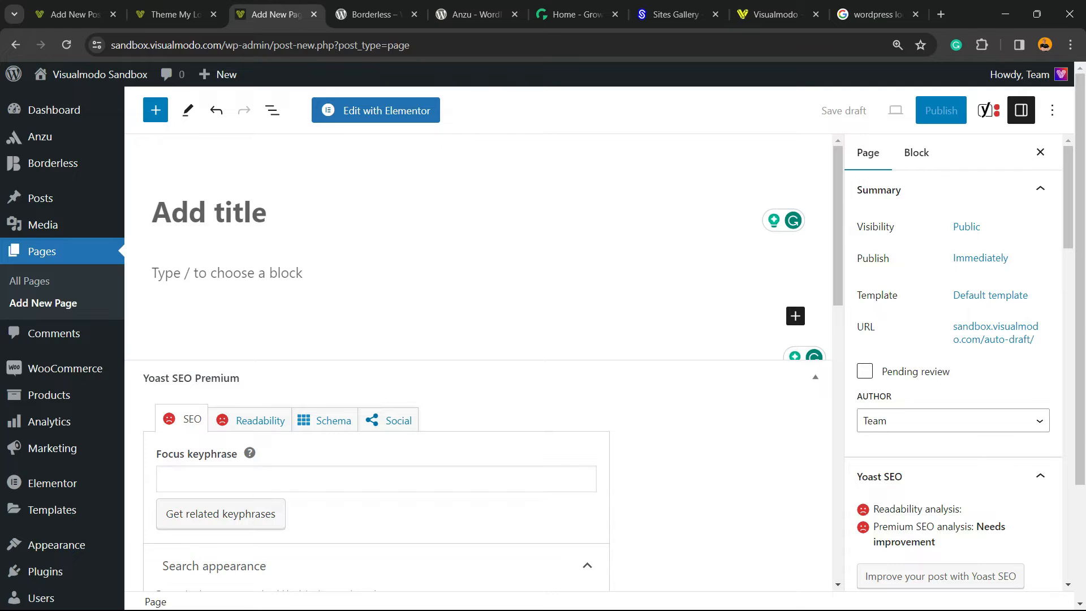
text(Login )
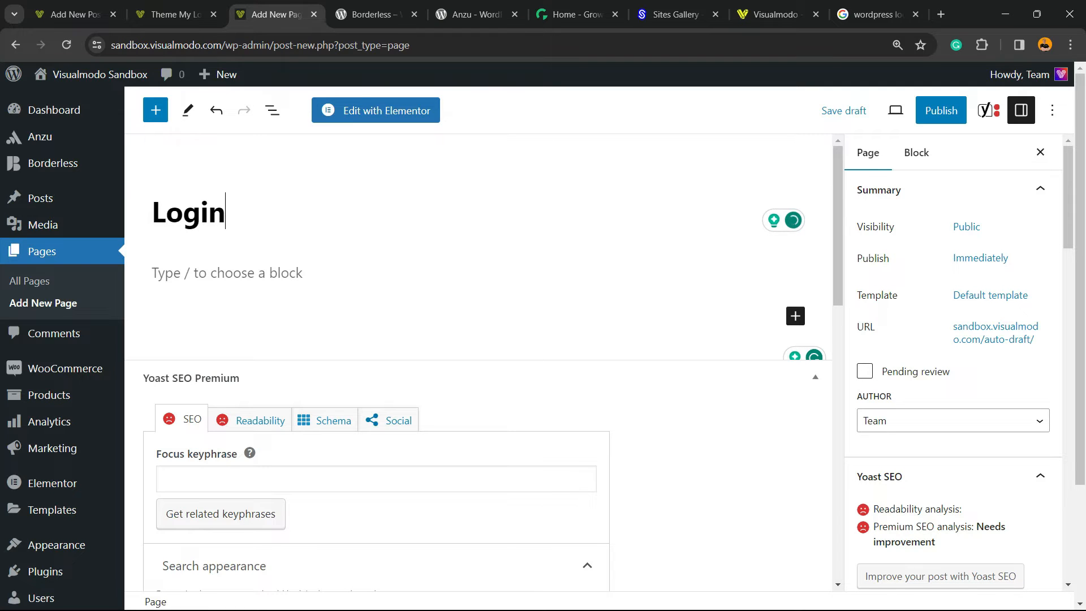
text(Page)
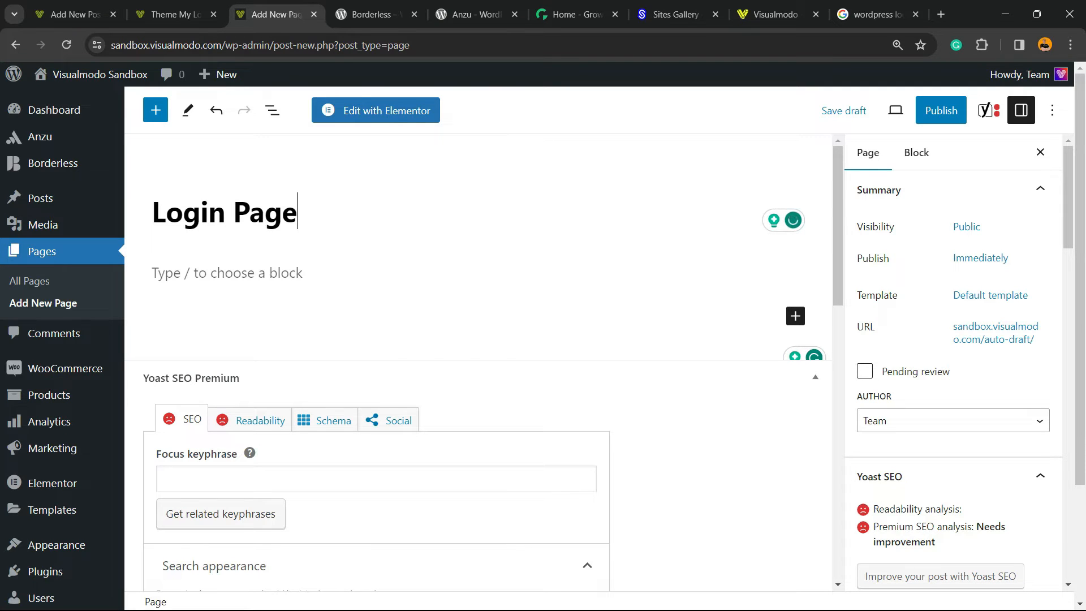
key(Return)
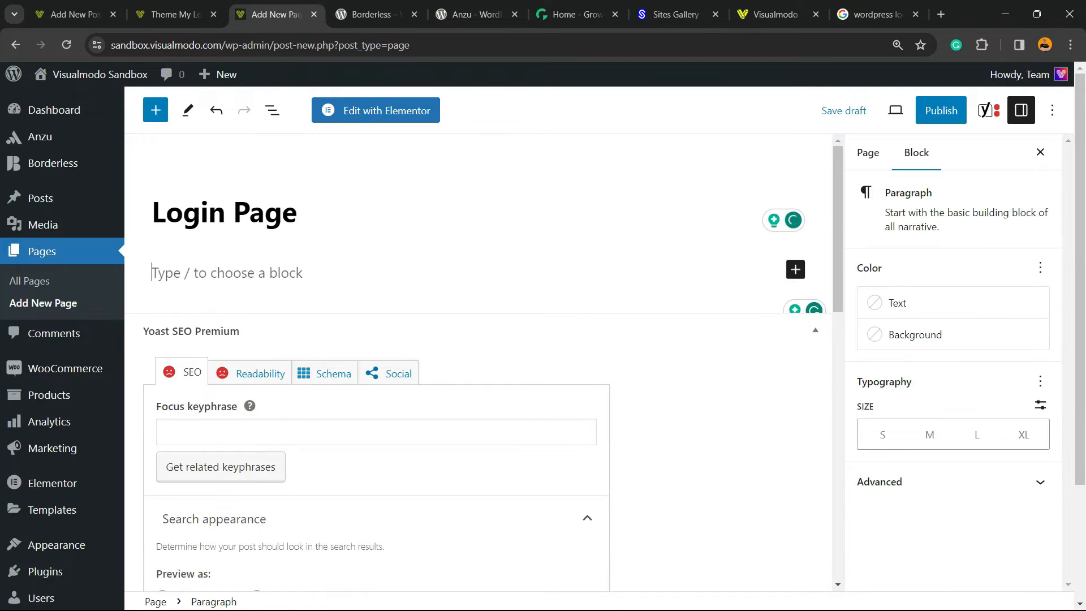
Step: Insert a Columns block with two equal columns below the title
click(795, 269)
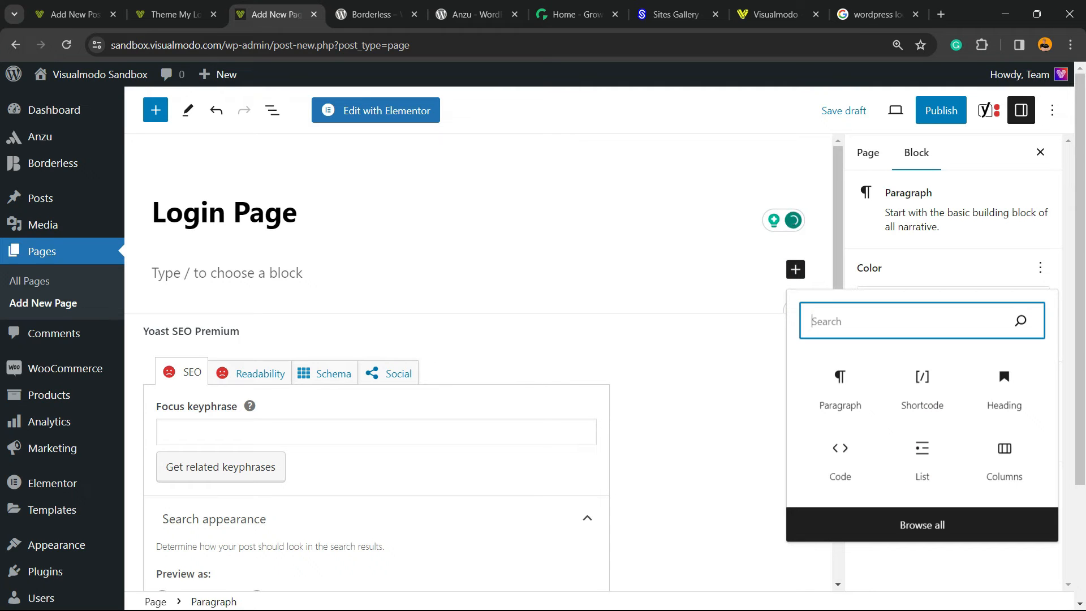
text(c)
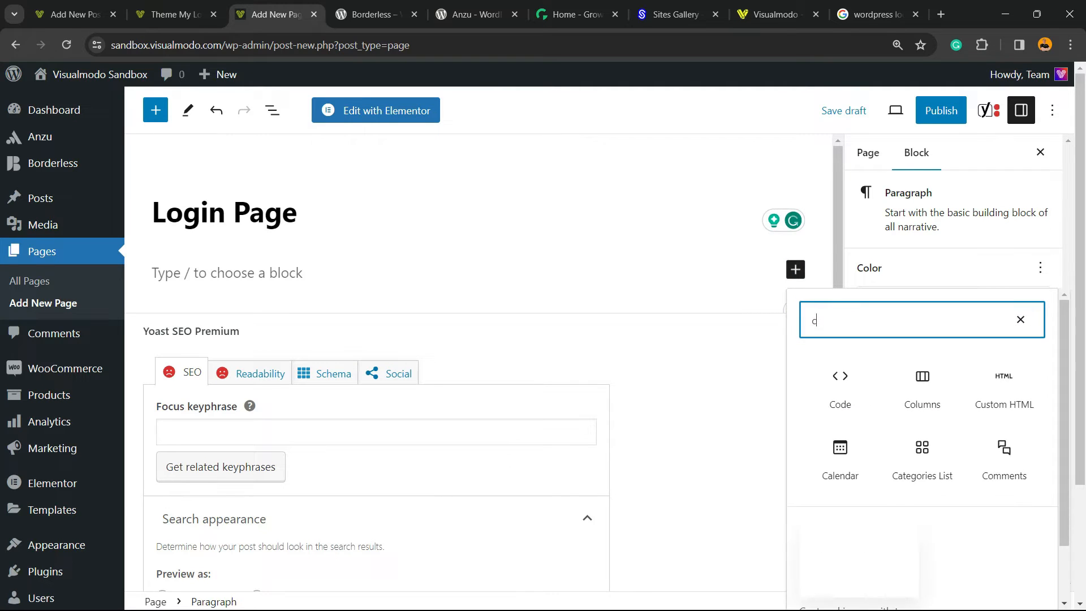
click(922, 384)
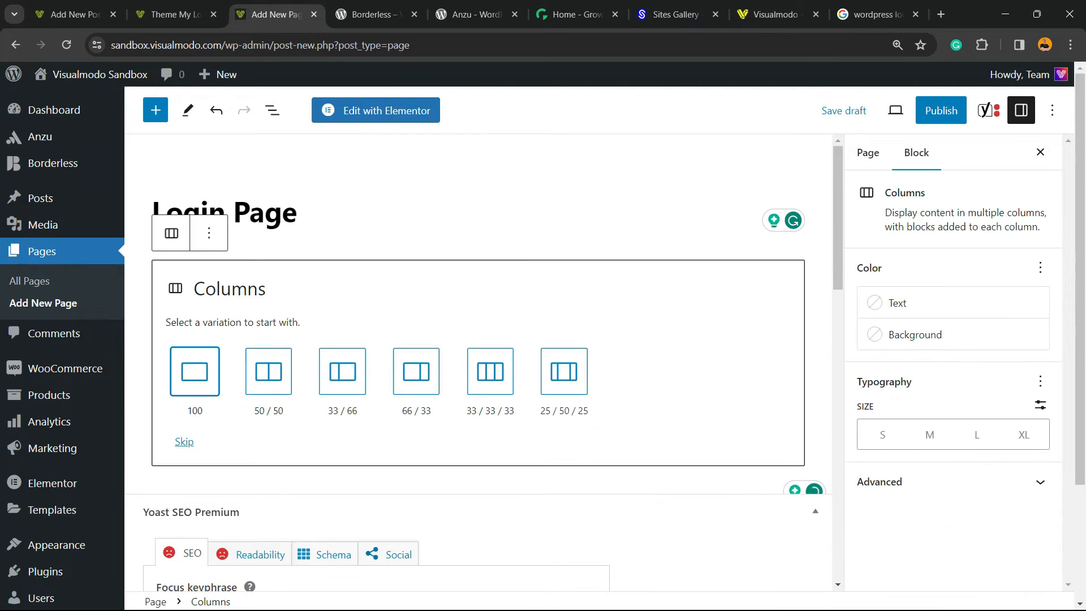
click(195, 371)
Step: Add a Shortcode block to the first column and paste [theme-my-login] into it
click(313, 279)
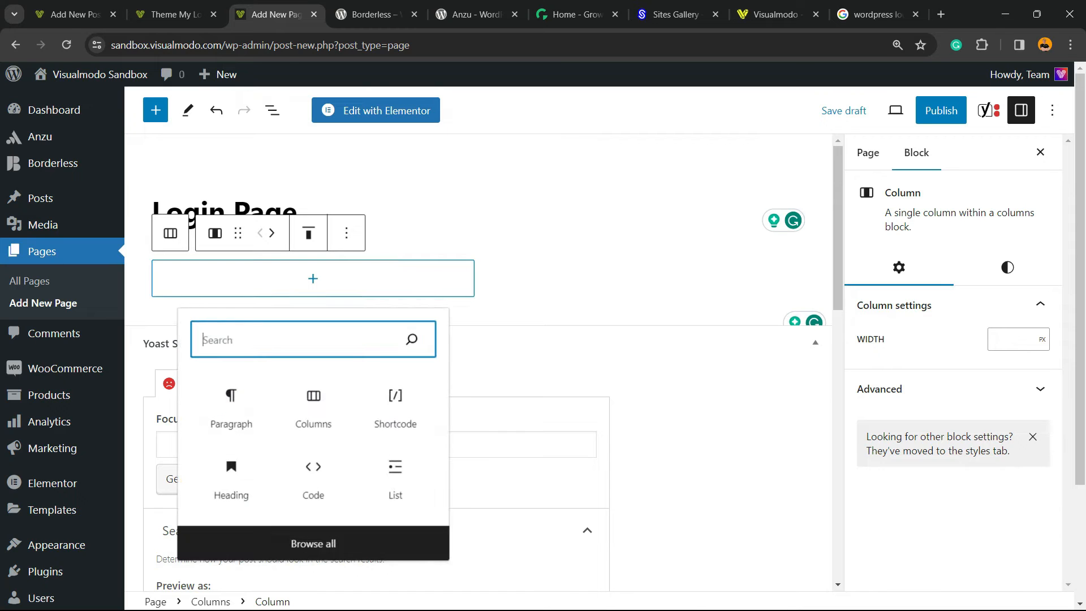
text(sh)
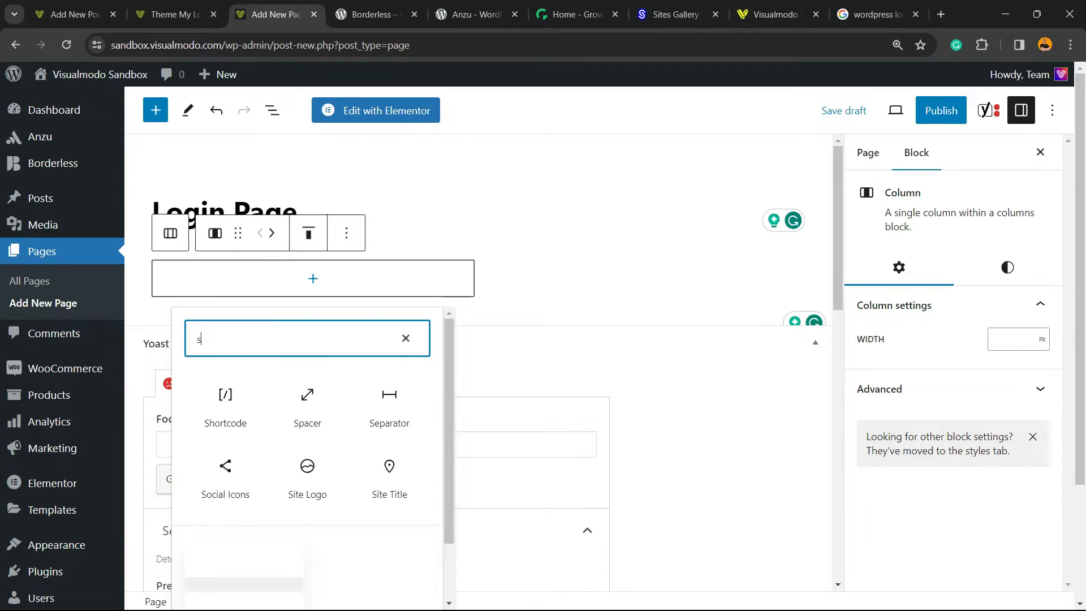
key(Return)
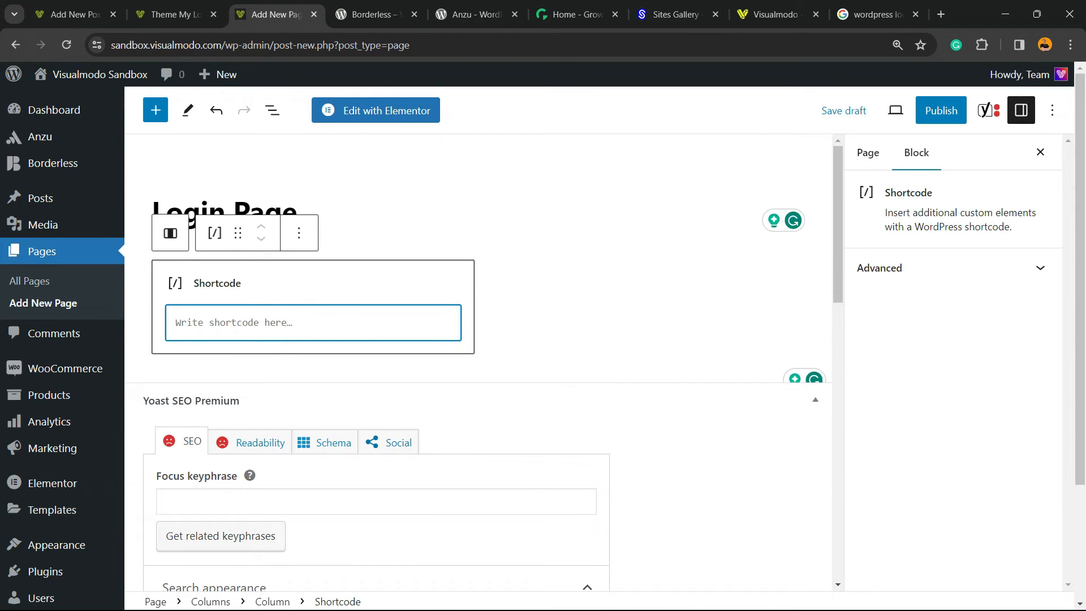
key(ctrl+v)
key(BackSpace)
Step: Insert a Shortcode block into the second column
click(643, 278)
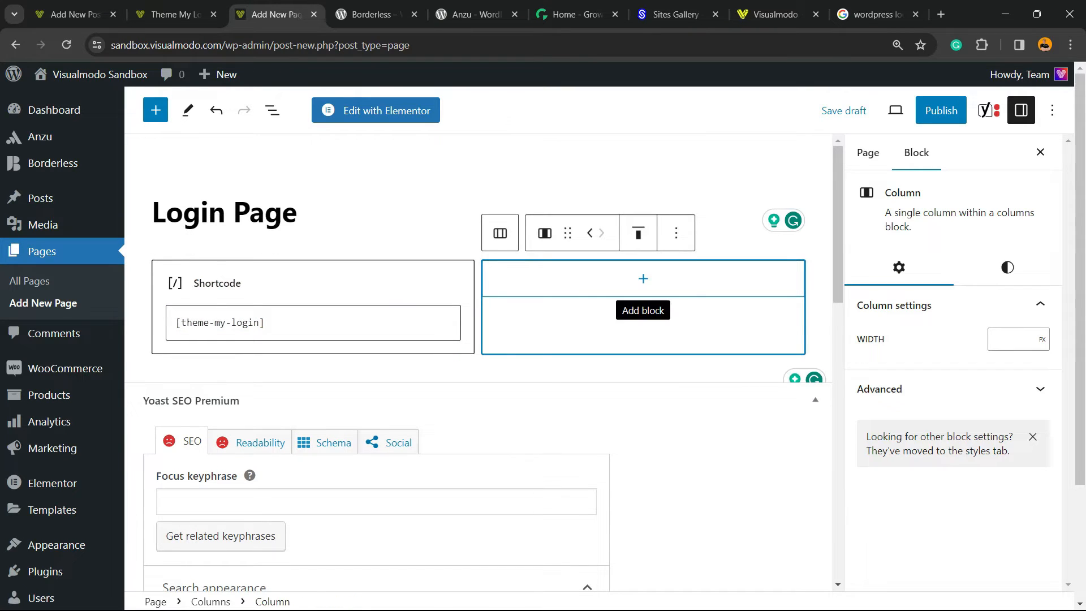
click(642, 279)
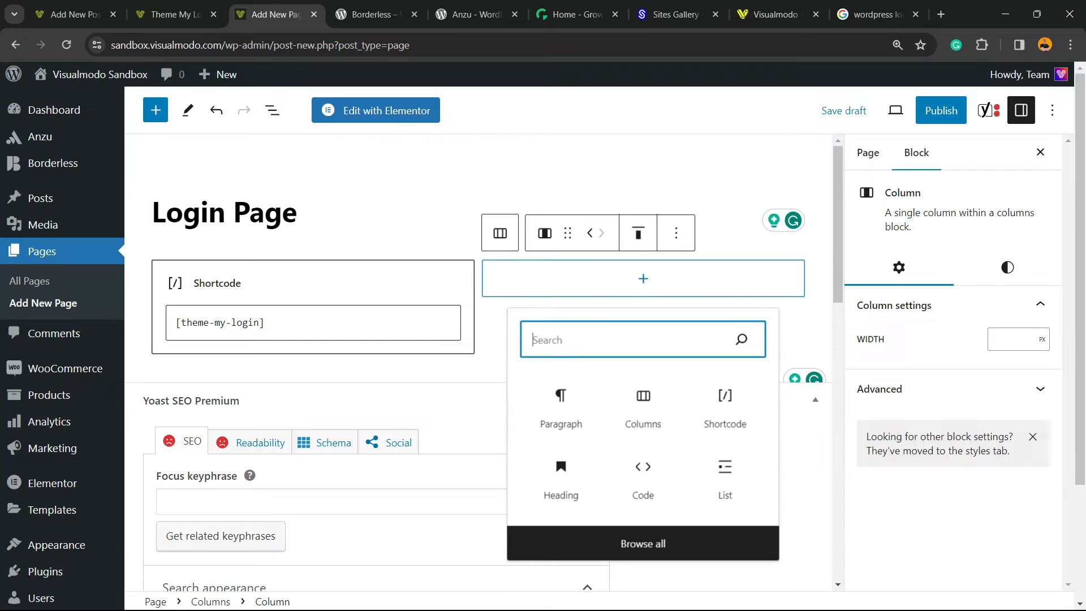
click(725, 410)
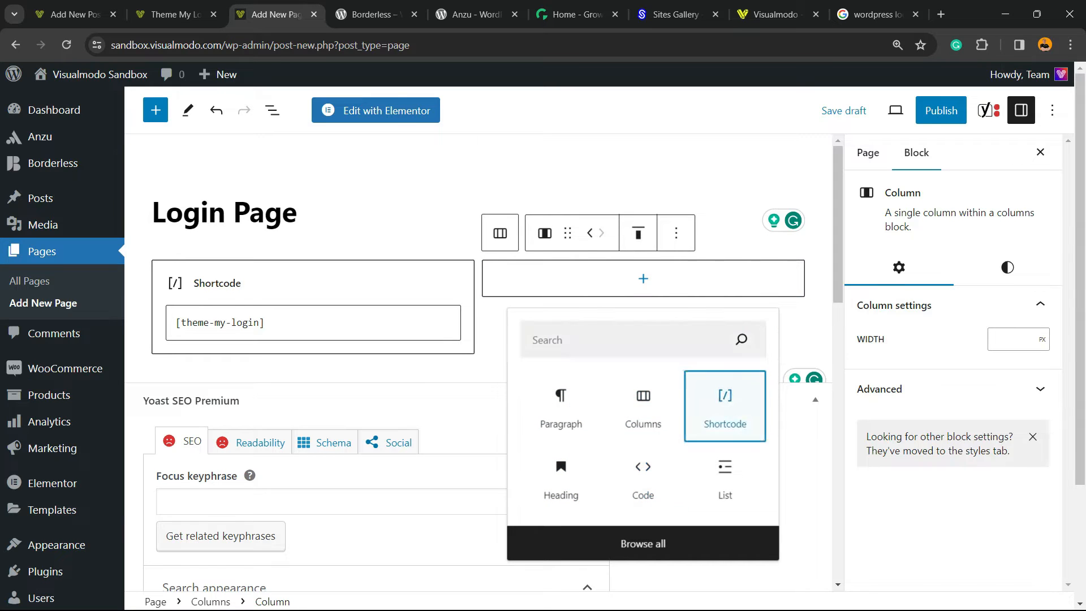
Step: Copy the [theme-my-login action="register"] shortcode from the draft post and paste it into the second column's Shortcode block
click(174, 14)
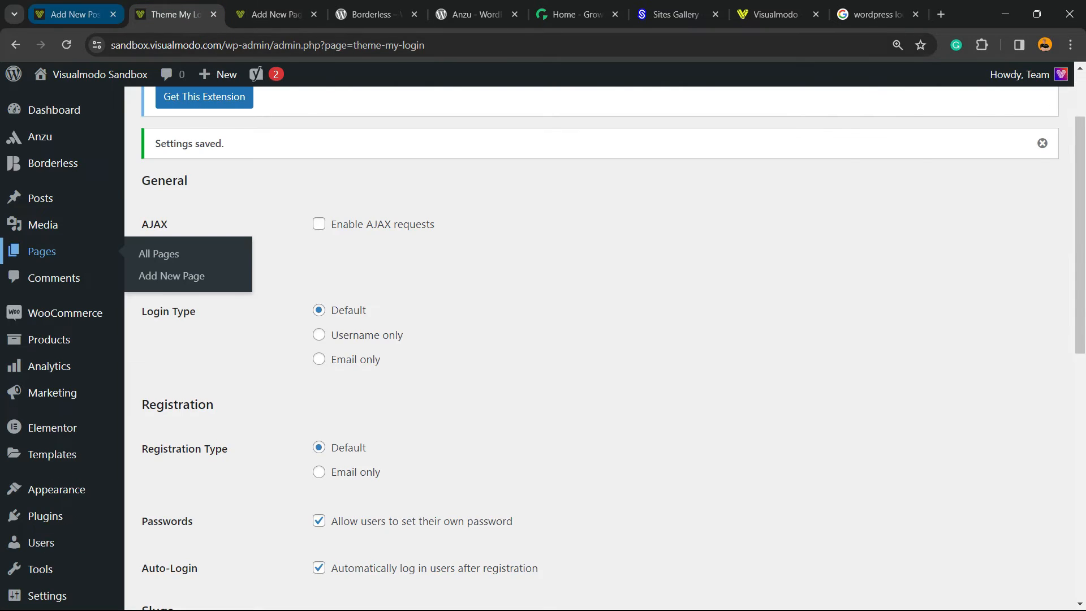
click(77, 15)
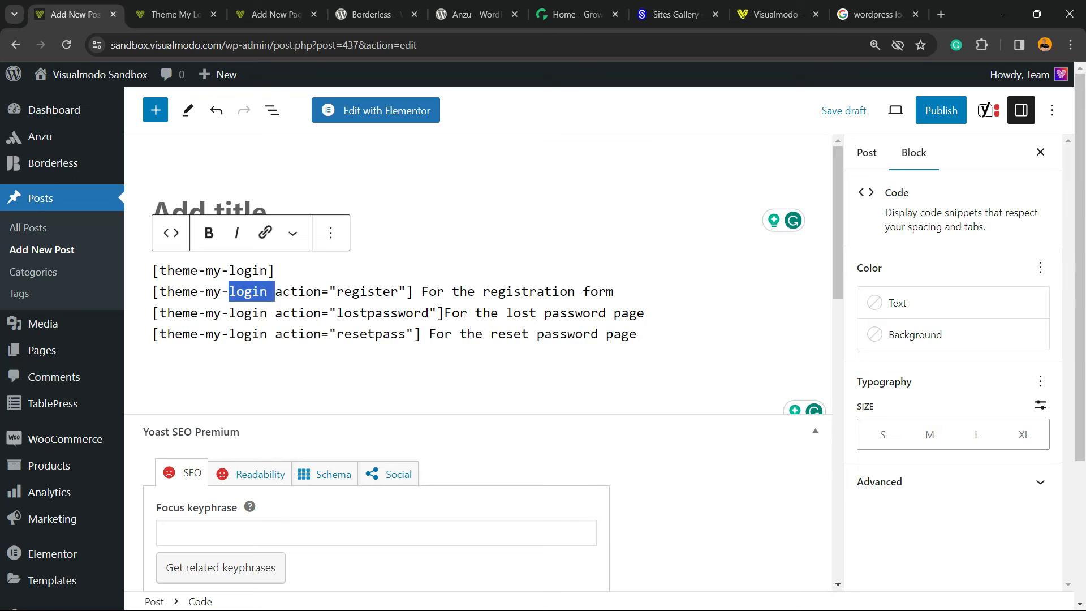
triple_click(249, 291)
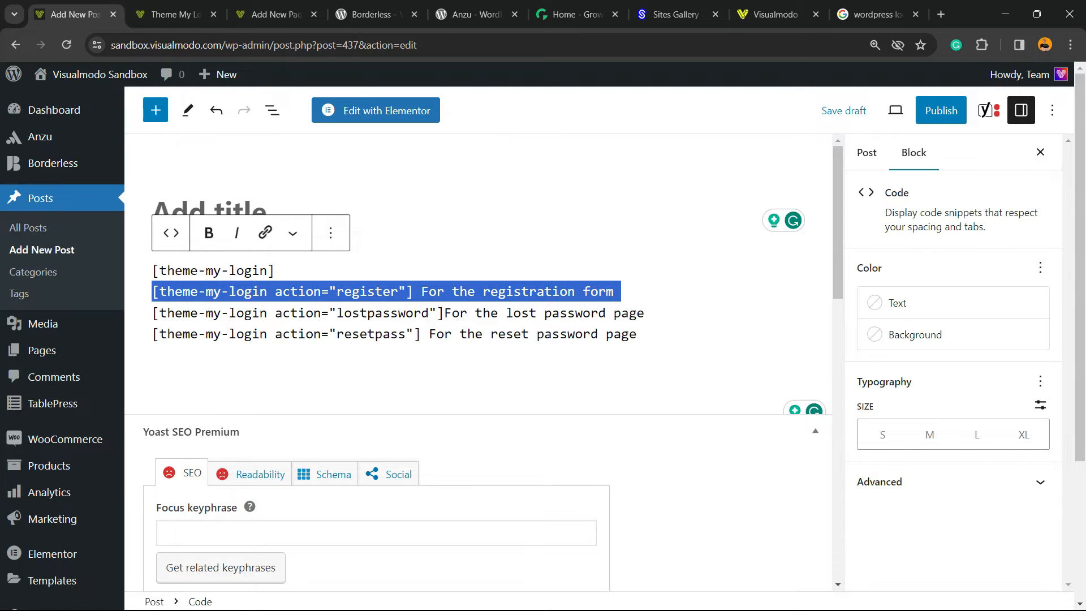
drag(421, 291, 152, 291)
key(ctrl+c)
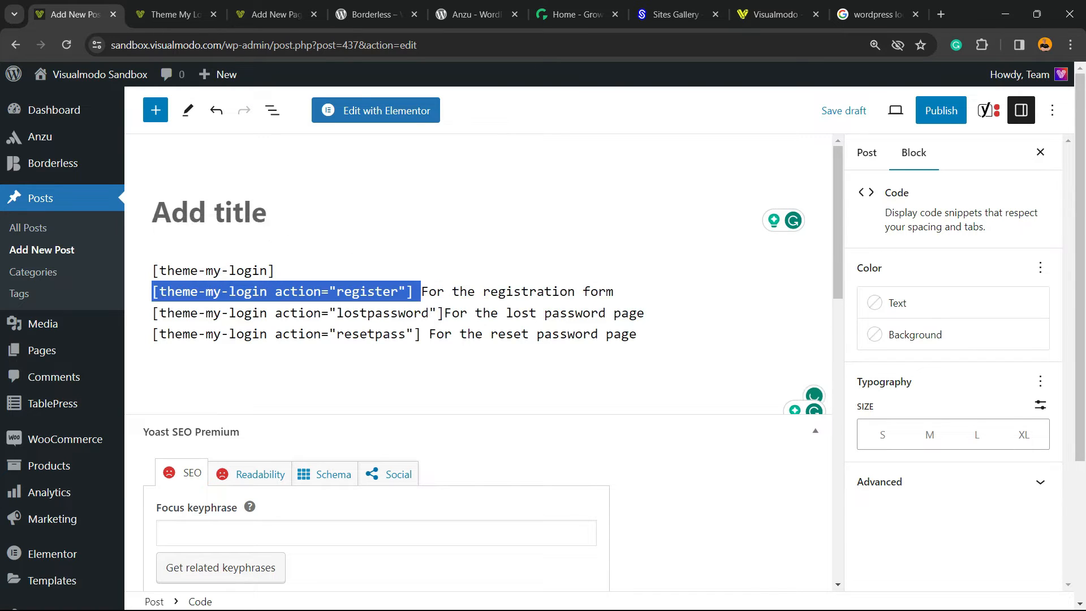
click(169, 14)
click(271, 15)
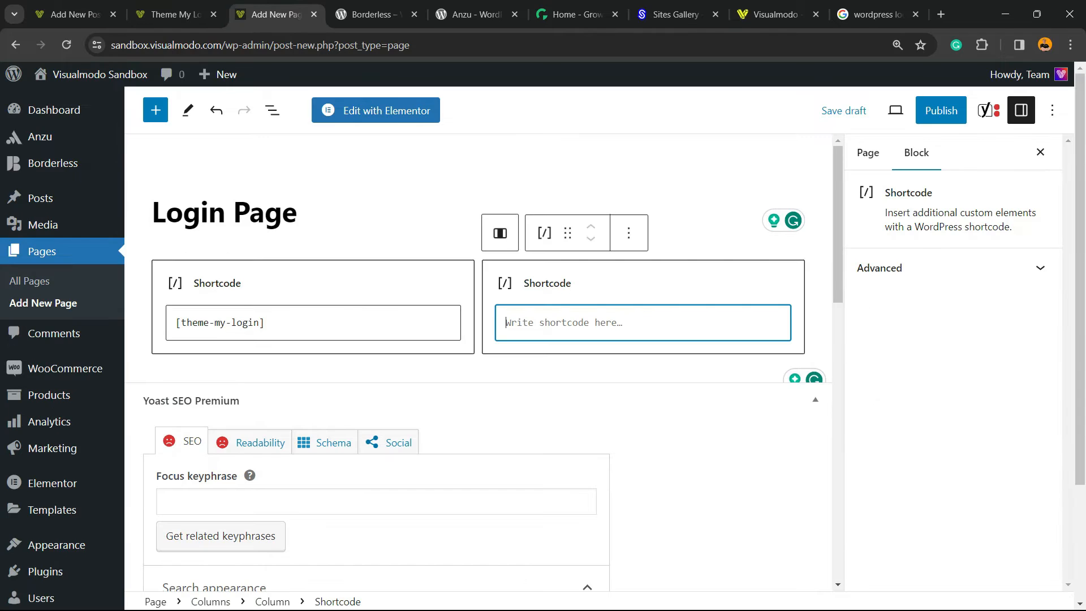
key(ctrl+v)
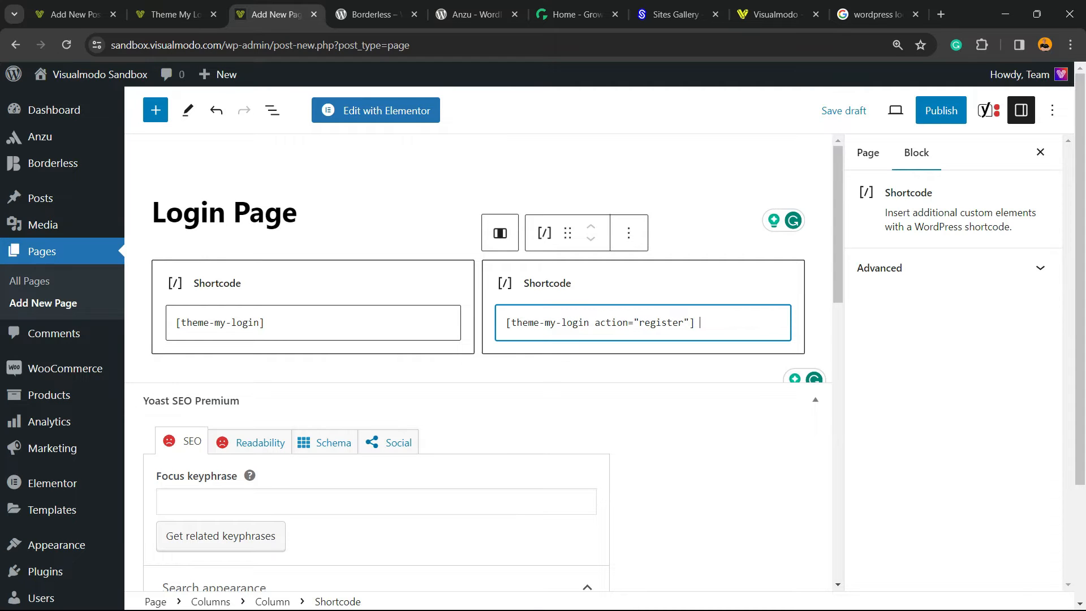
Step: Add a Social Icons block below the columns
click(643, 369)
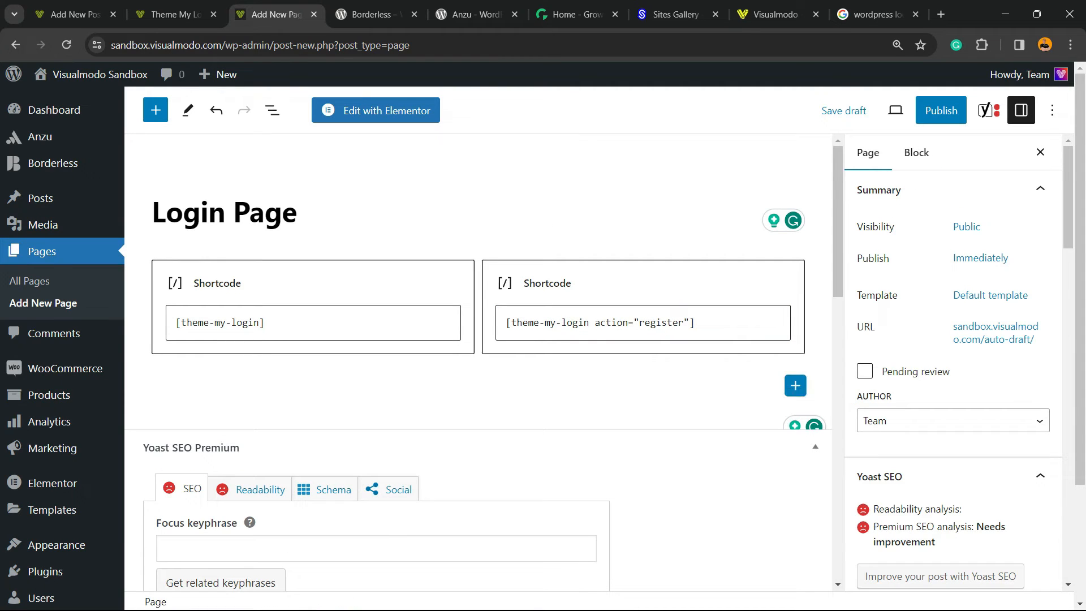
click(795, 385)
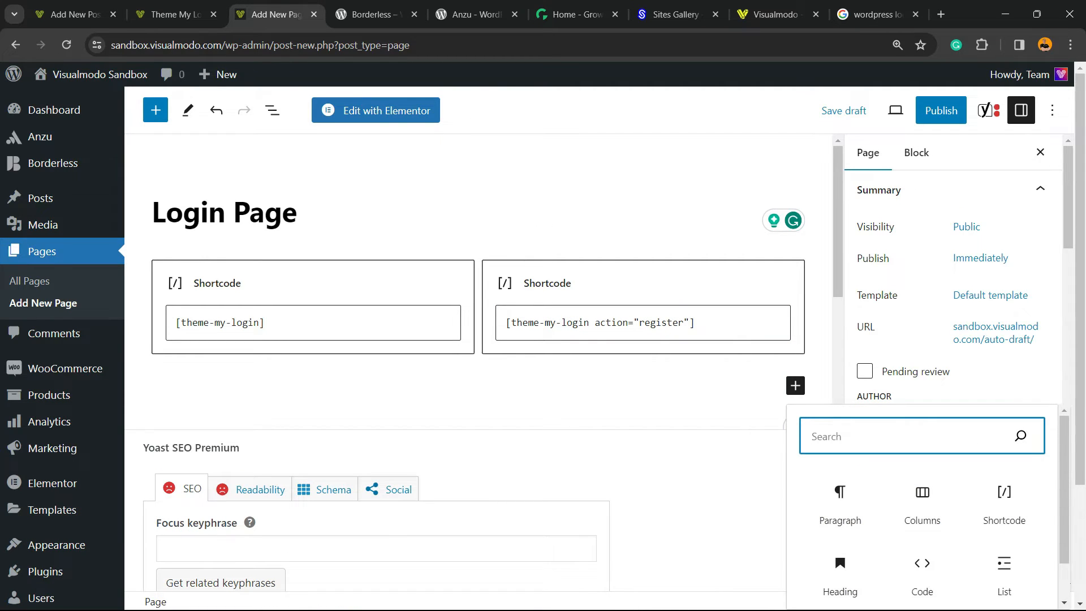
text(spc)
key(BackSpace)
key(BackSpace)
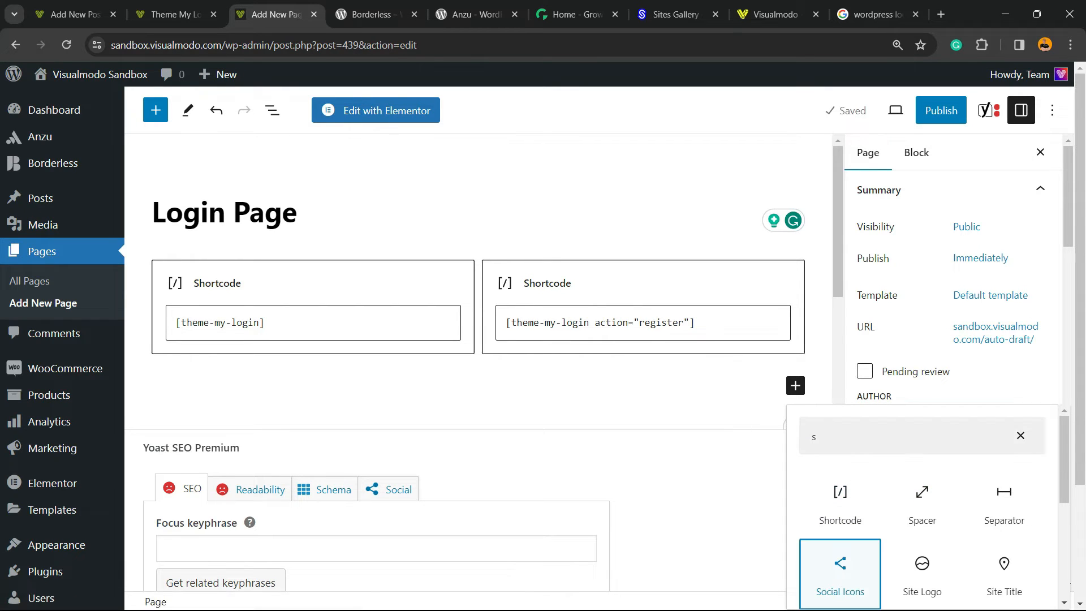
click(839, 571)
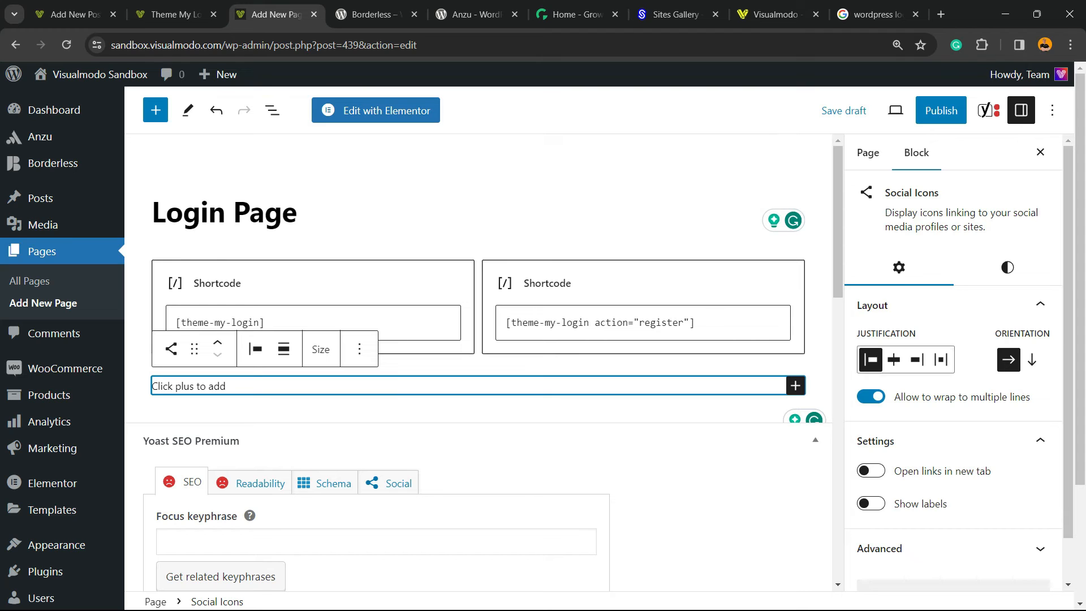
Step: Add a WordPress icon to the Social Icons block
scroll(477, 362, down, 2)
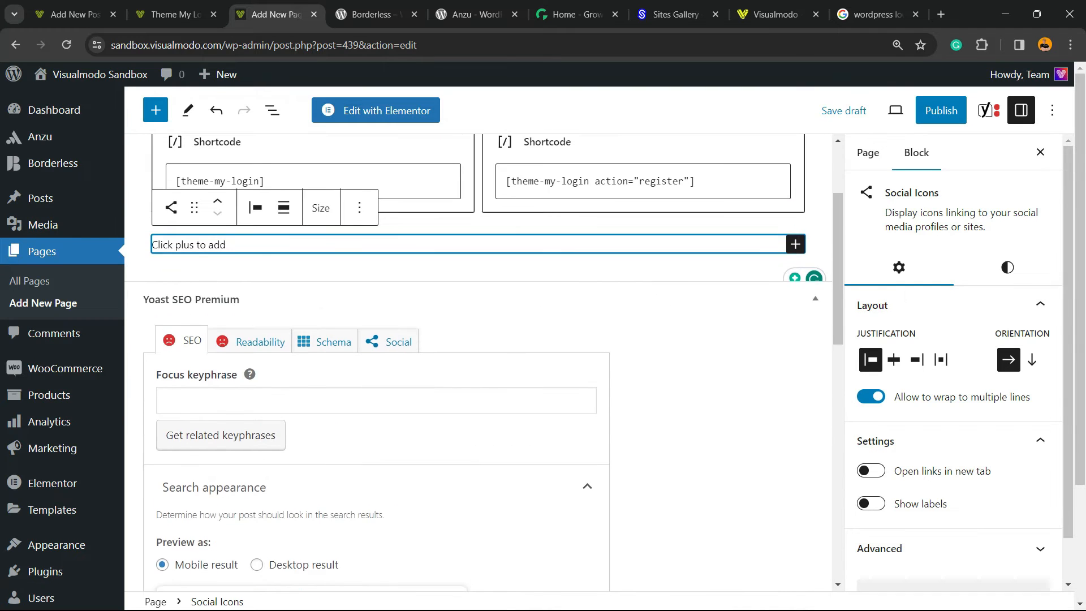
click(478, 261)
click(193, 249)
click(795, 244)
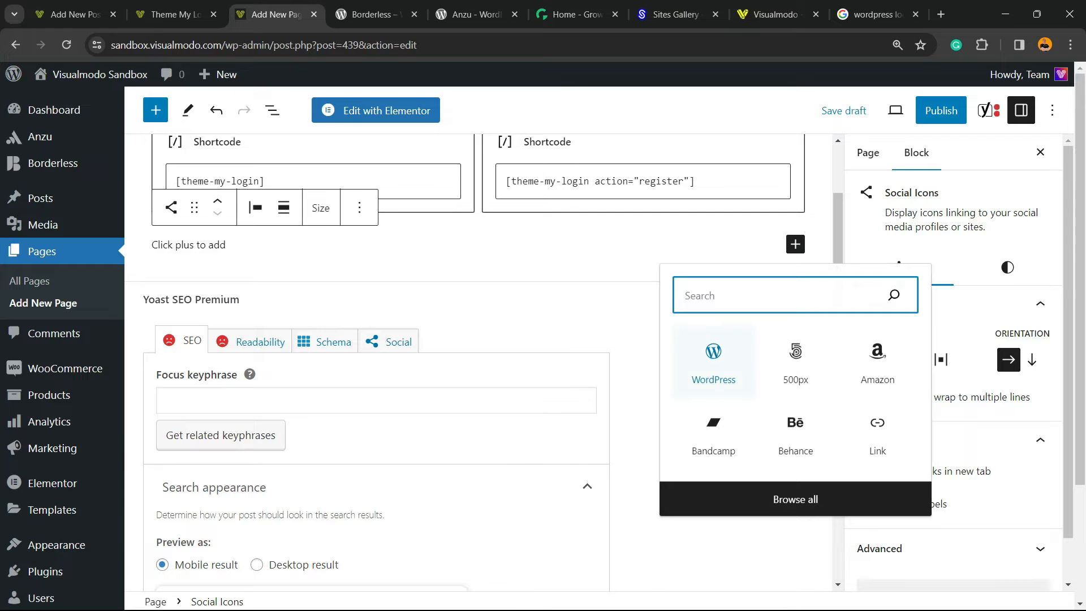
click(713, 361)
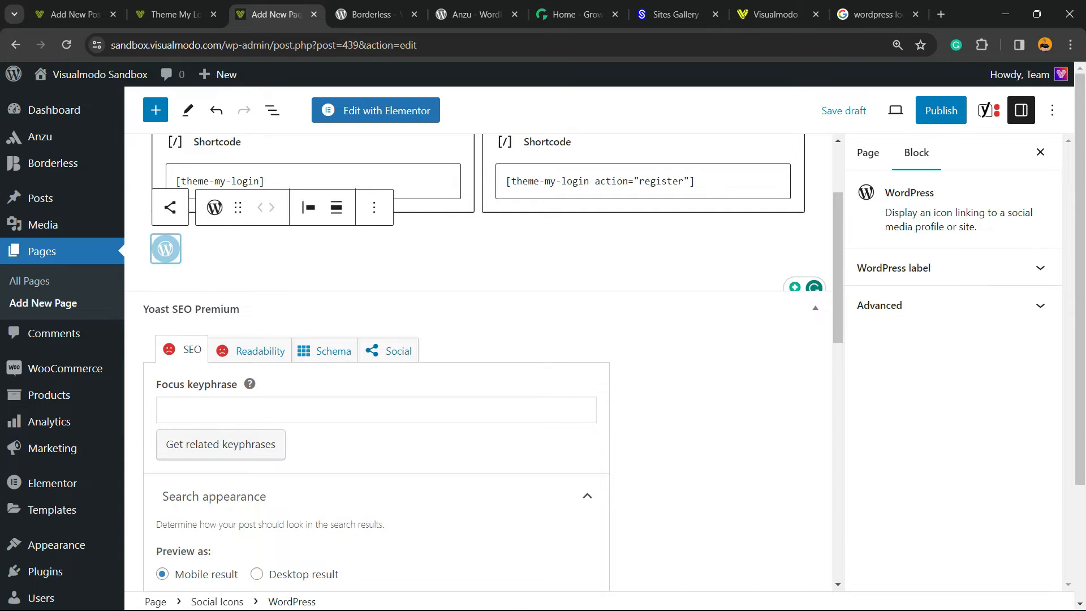
click(238, 276)
click(226, 248)
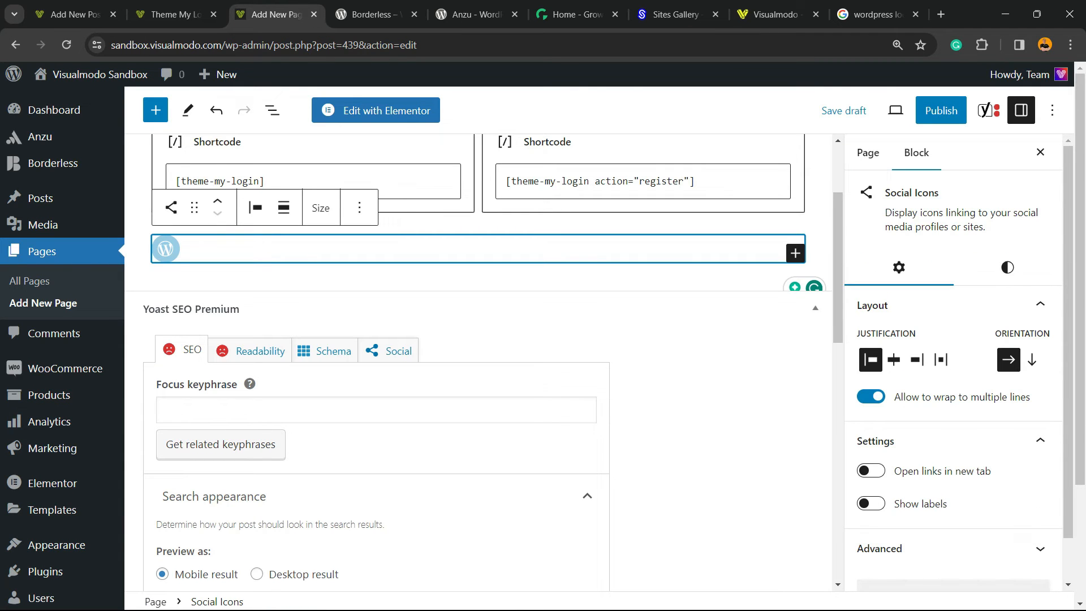
Step: Add Behance and Telegram icons to the Social Icons block
click(795, 253)
click(792, 430)
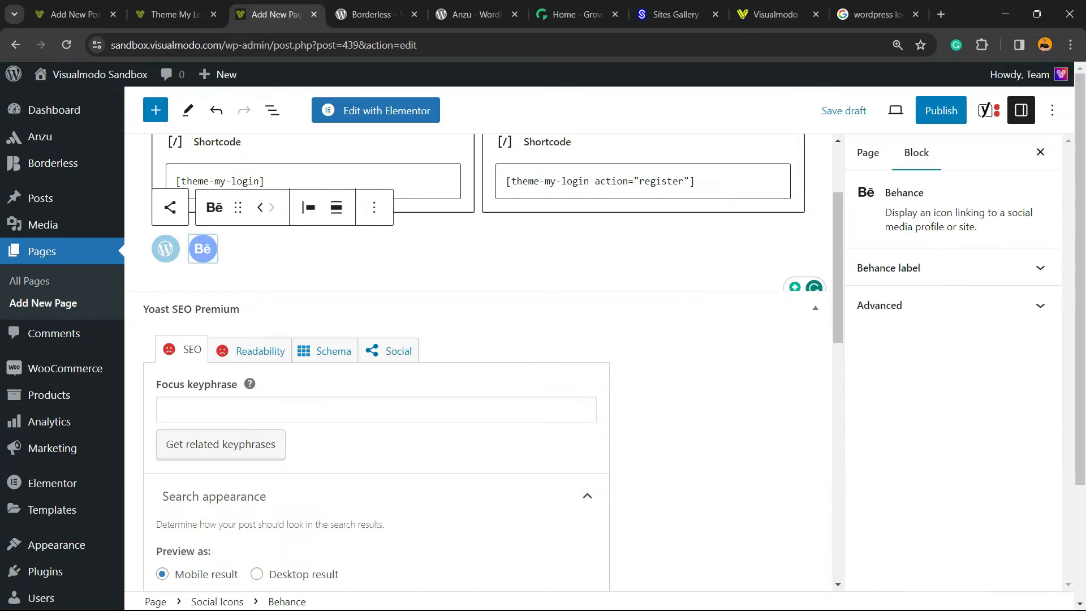
click(786, 252)
click(795, 253)
scroll(796, 443, down, 3)
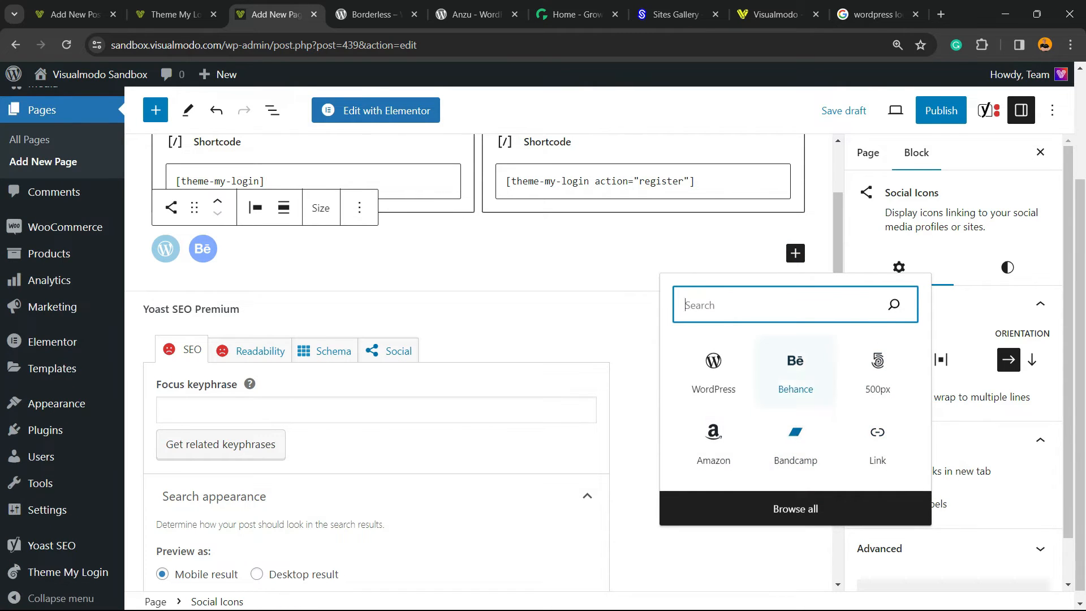
text(t)
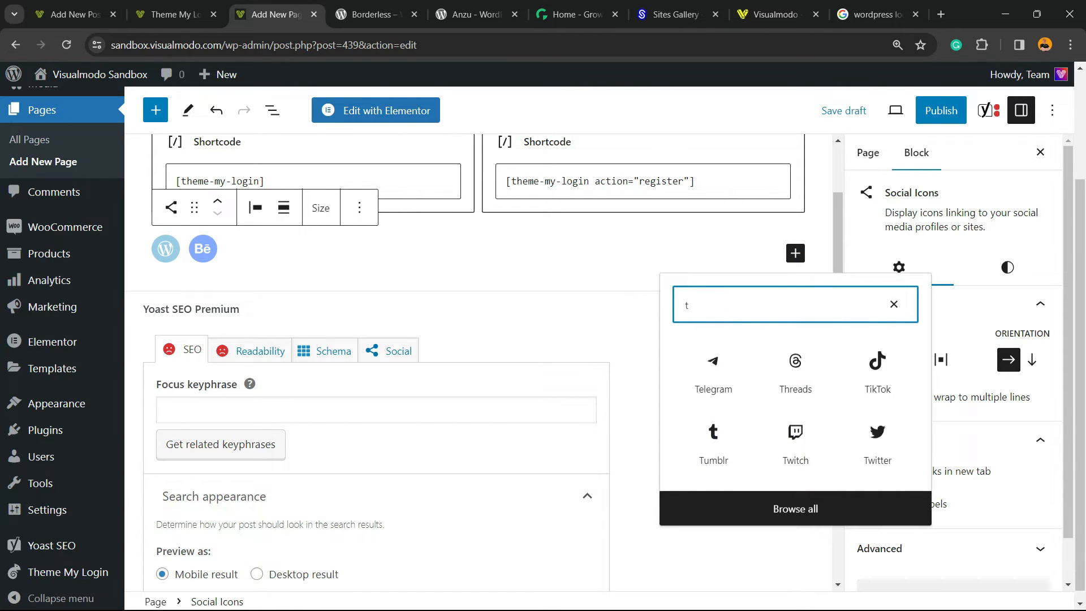
click(713, 372)
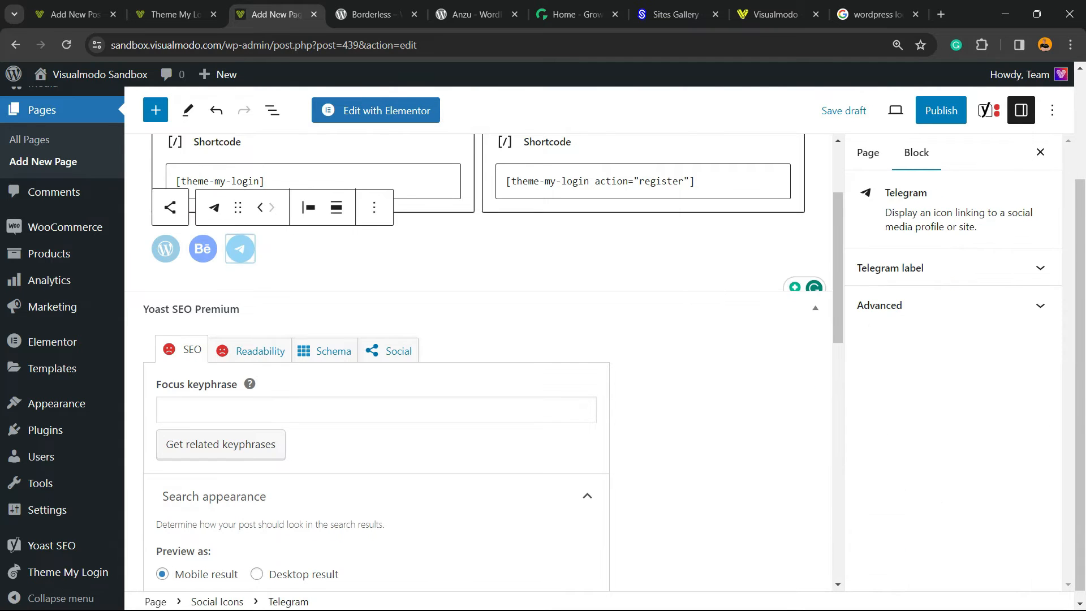
Step: Save the Login Page as a draft
scroll(478, 362, up, 3)
click(479, 418)
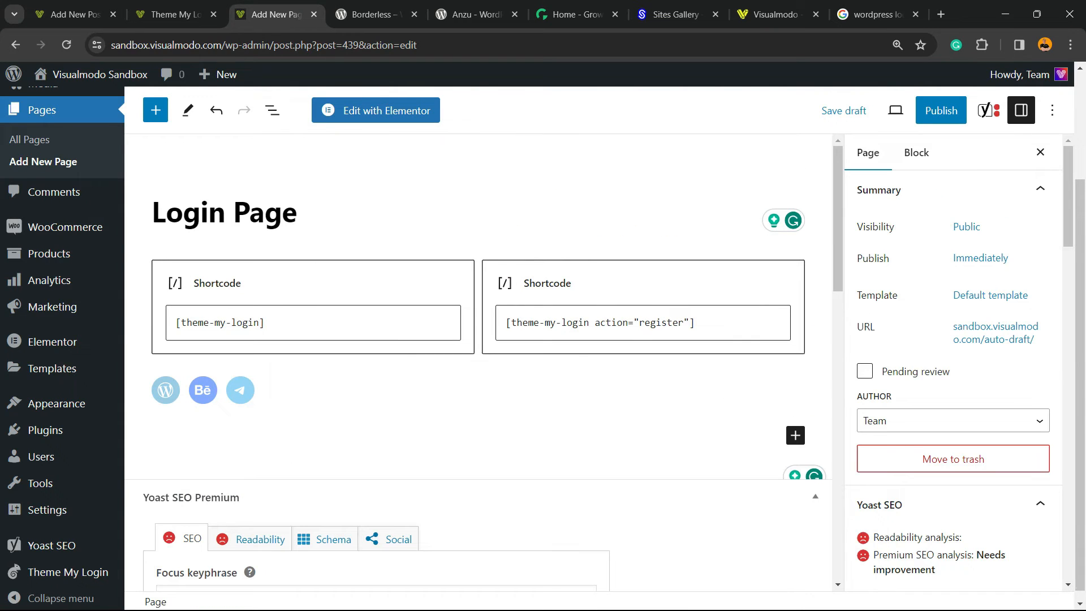
scroll(62, 347, up, 3)
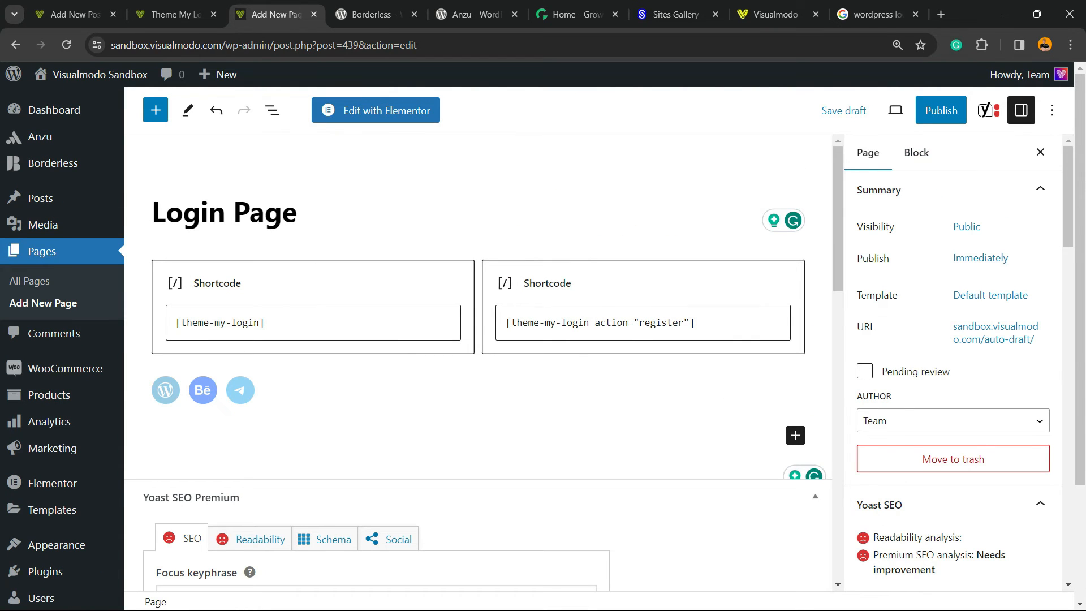
click(844, 110)
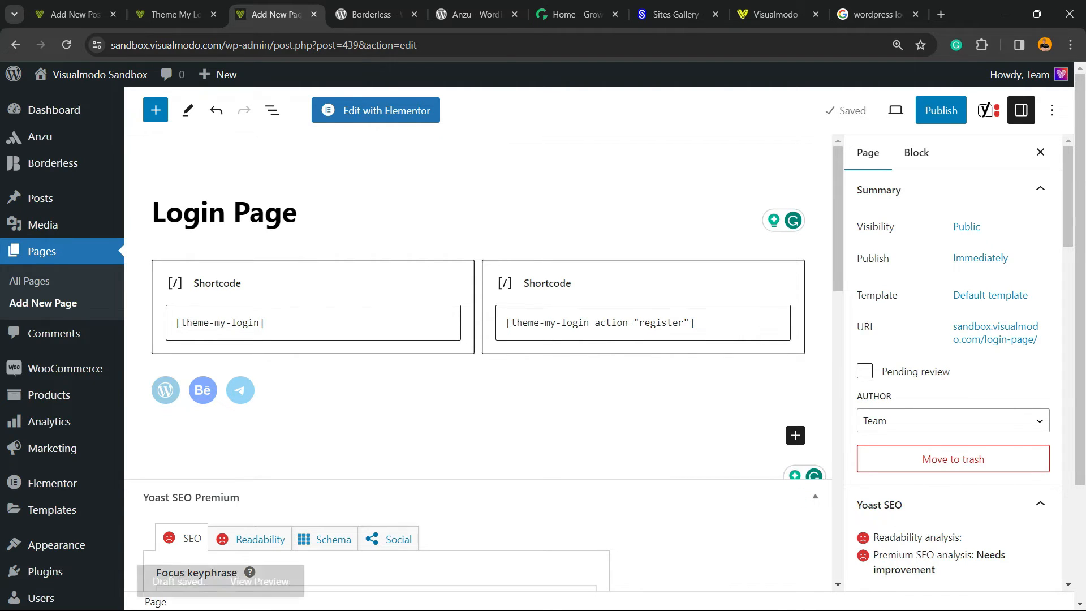
Step: Preview the Login Page in a new tab and compare it with the WordPress login image search results
click(895, 110)
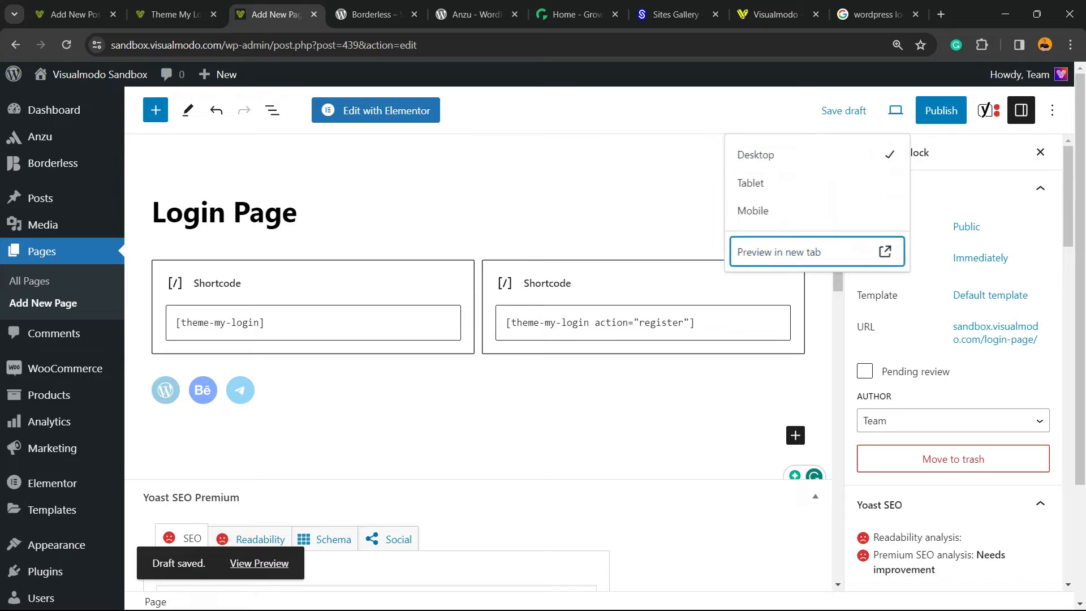
click(803, 251)
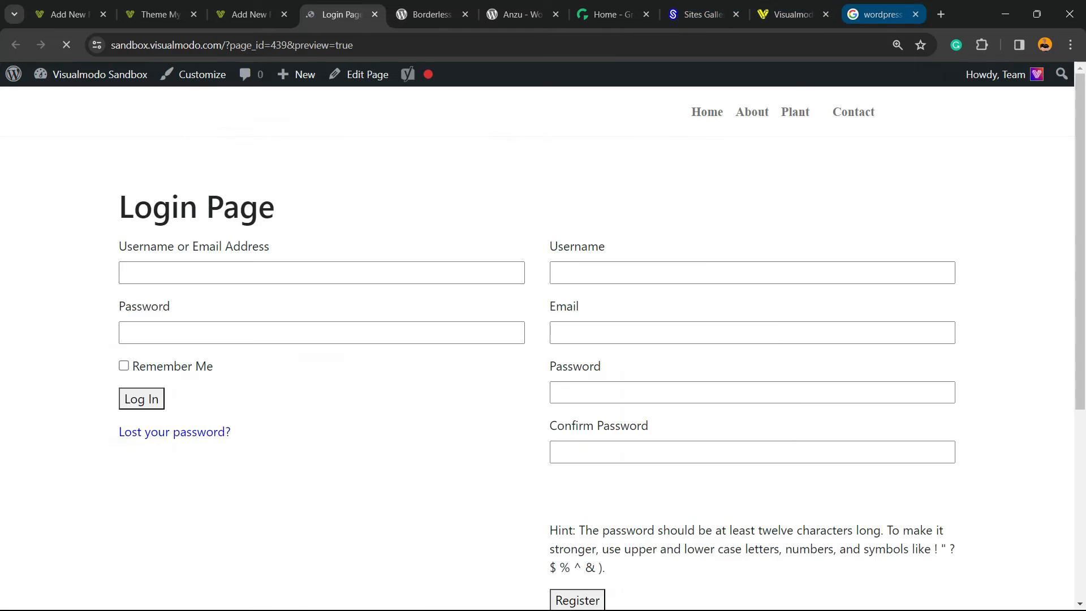
click(882, 15)
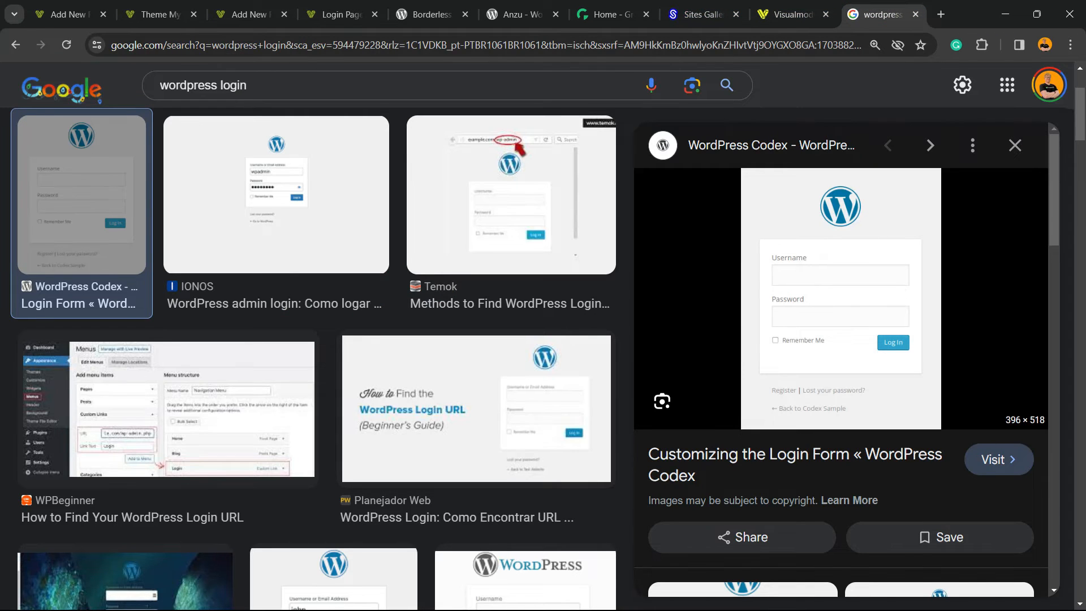
click(340, 15)
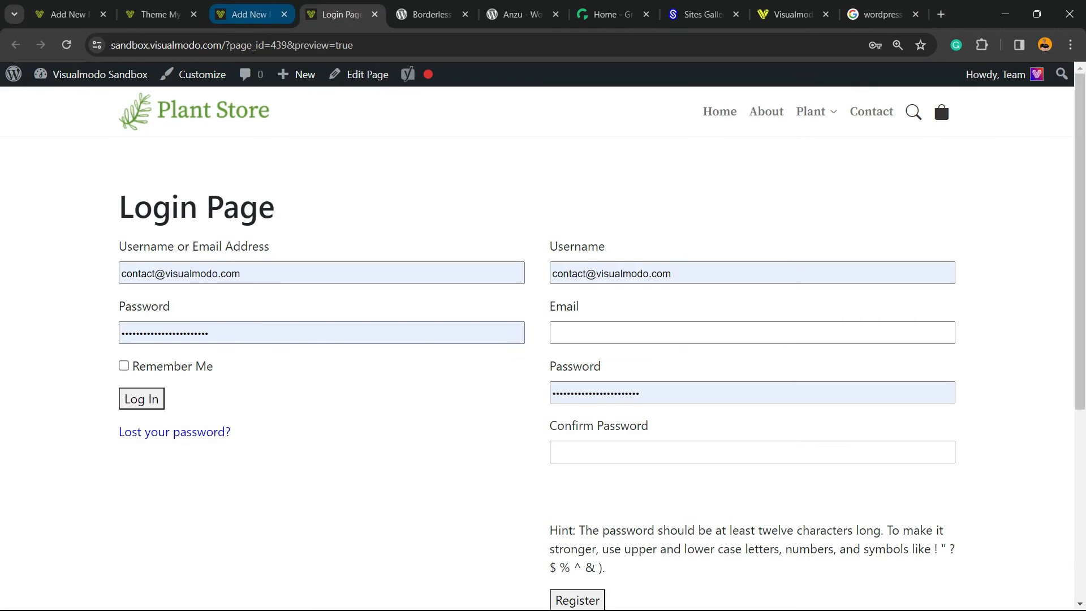
click(249, 14)
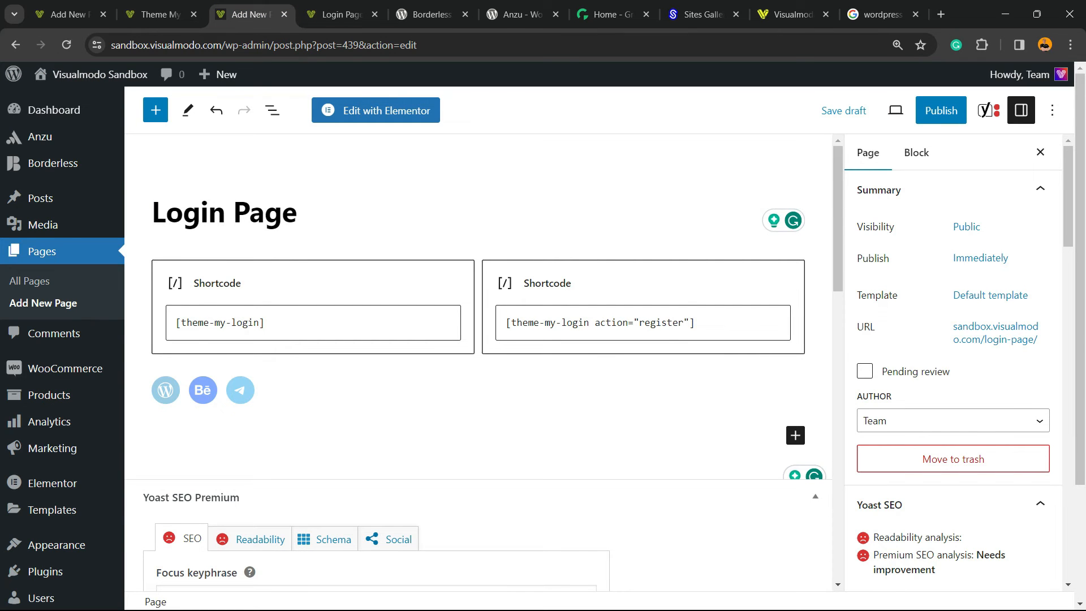
Step: Review the lost password and reset password shortcodes listed in the draft post
click(159, 14)
click(69, 14)
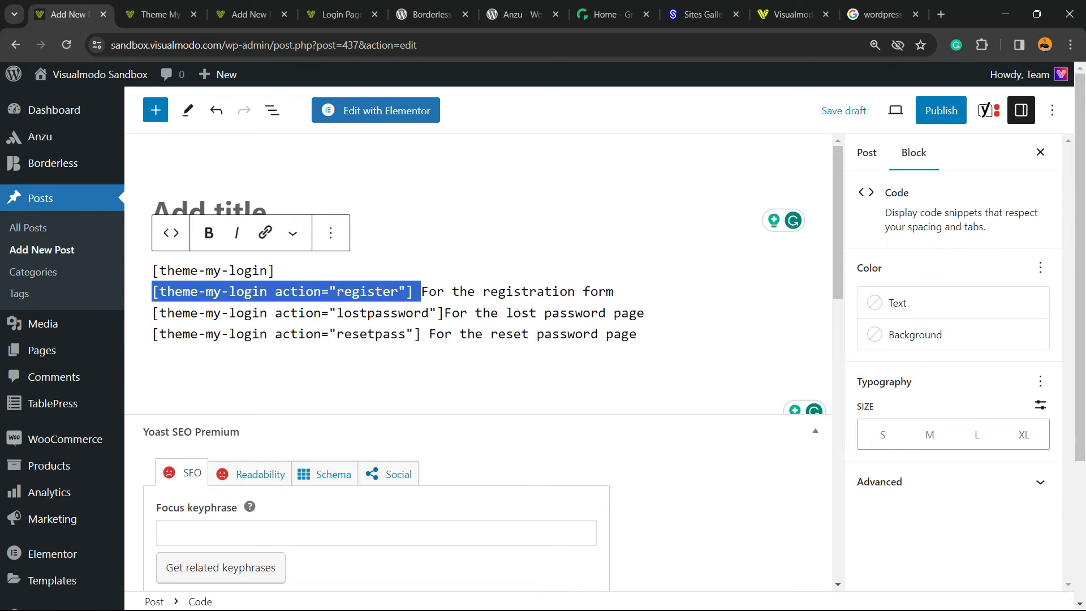
double_click(383, 313)
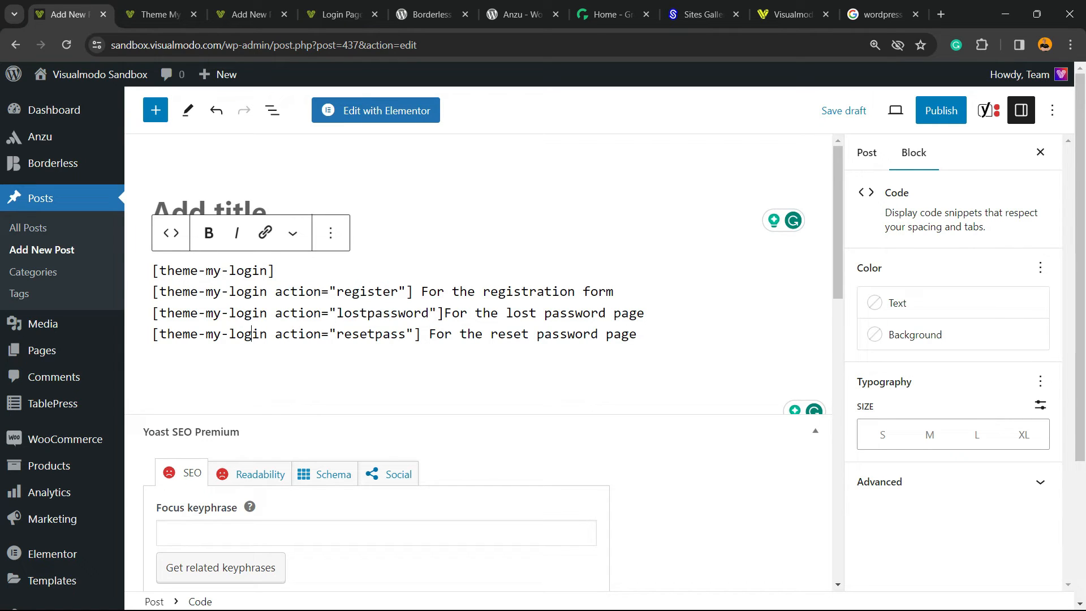
double_click(248, 334)
triple_click(371, 334)
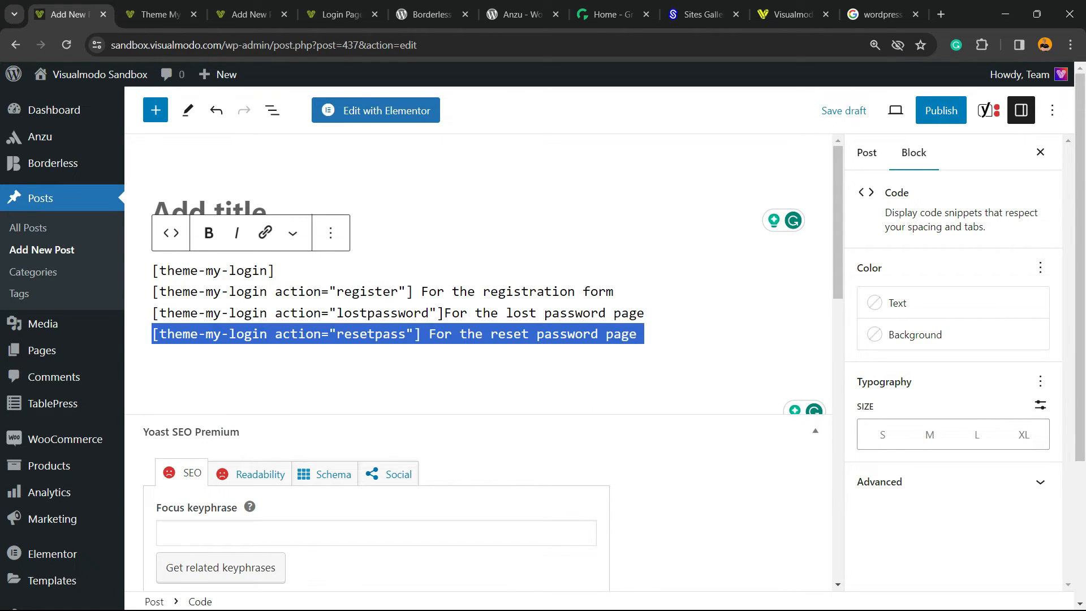
click(250, 14)
click(160, 14)
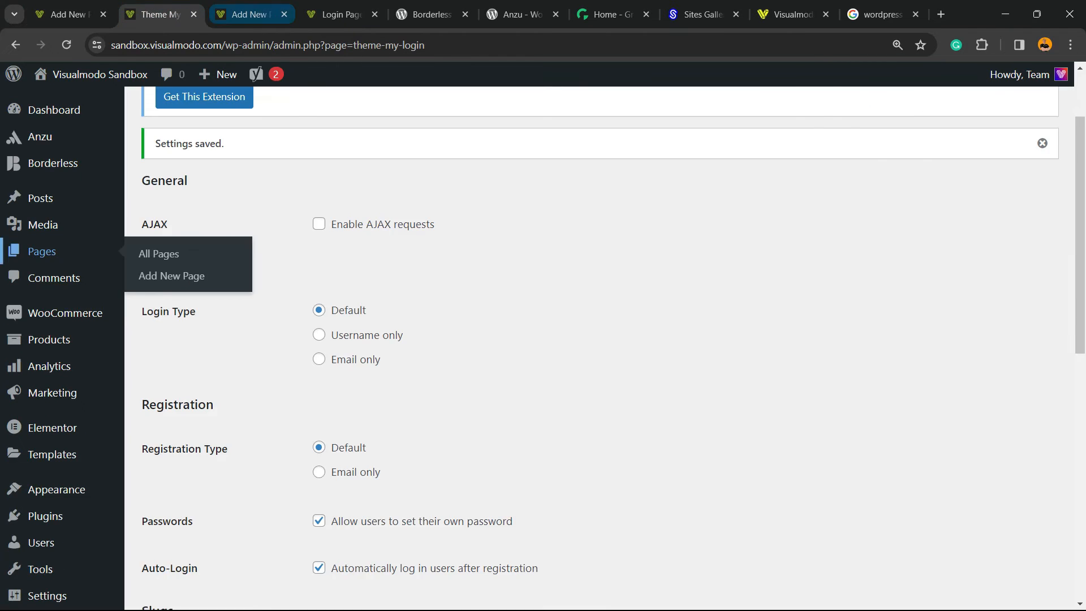
click(251, 15)
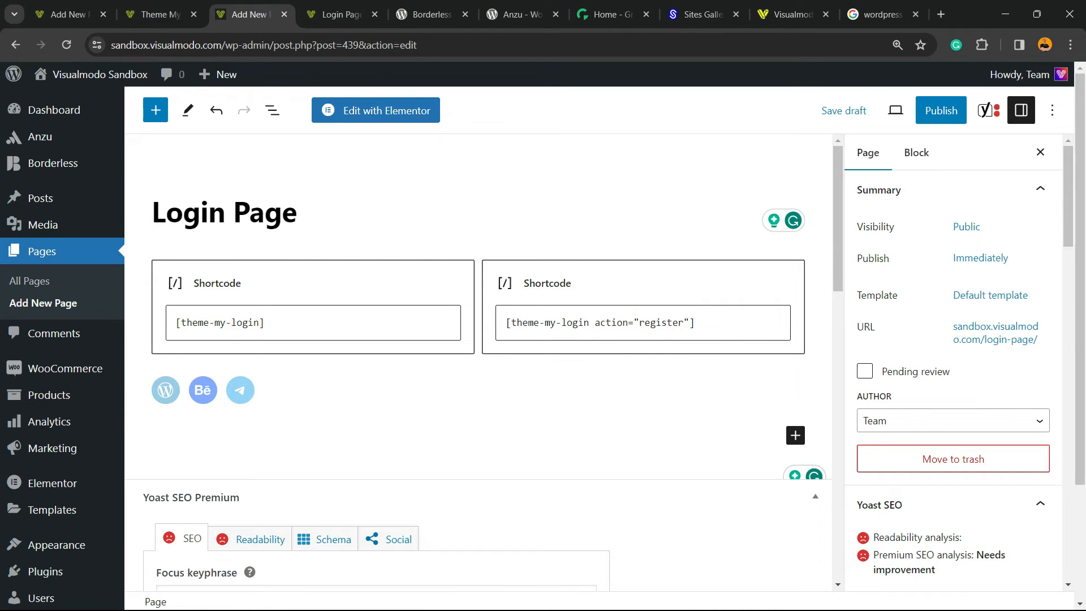
Step: Check both column shortcodes on the Login Page and publish the page
triple_click(273, 323)
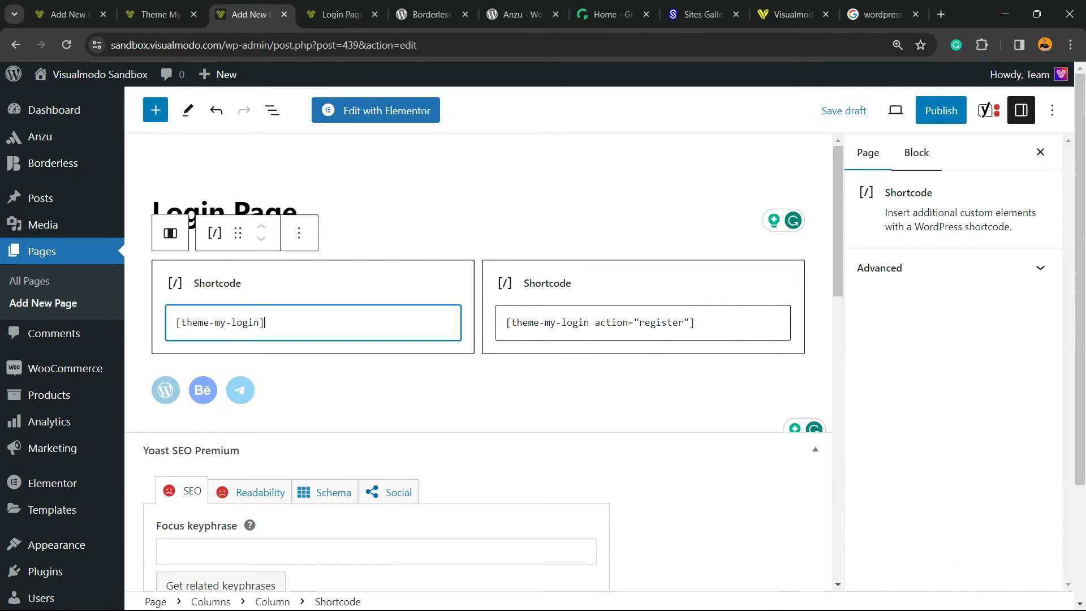
click(306, 391)
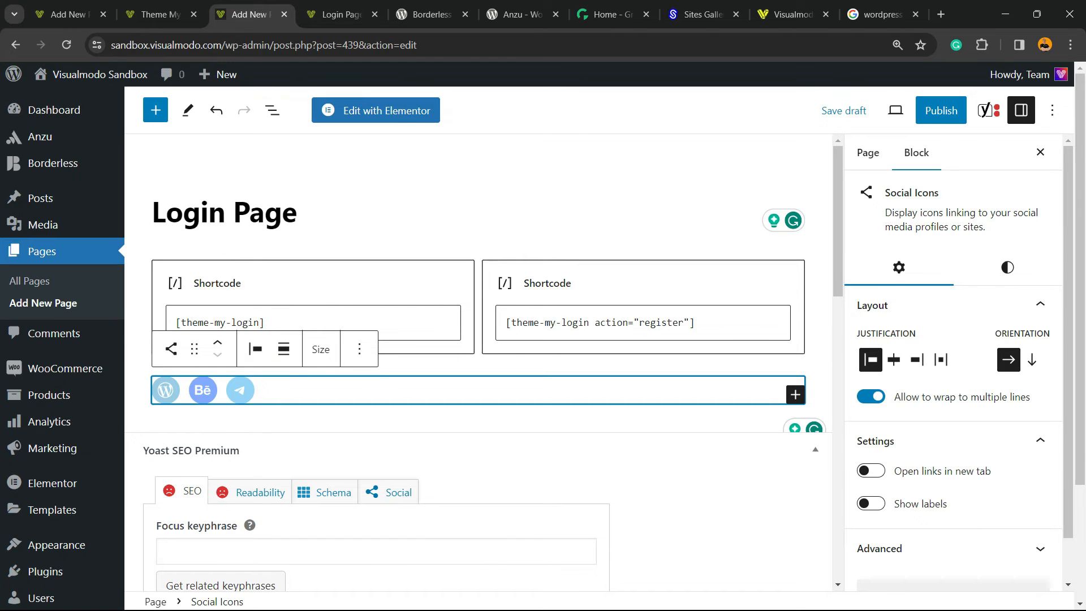
scroll(478, 362, down, 5)
scroll(478, 362, up, 5)
drag(273, 323, 173, 323)
drag(271, 323, 173, 322)
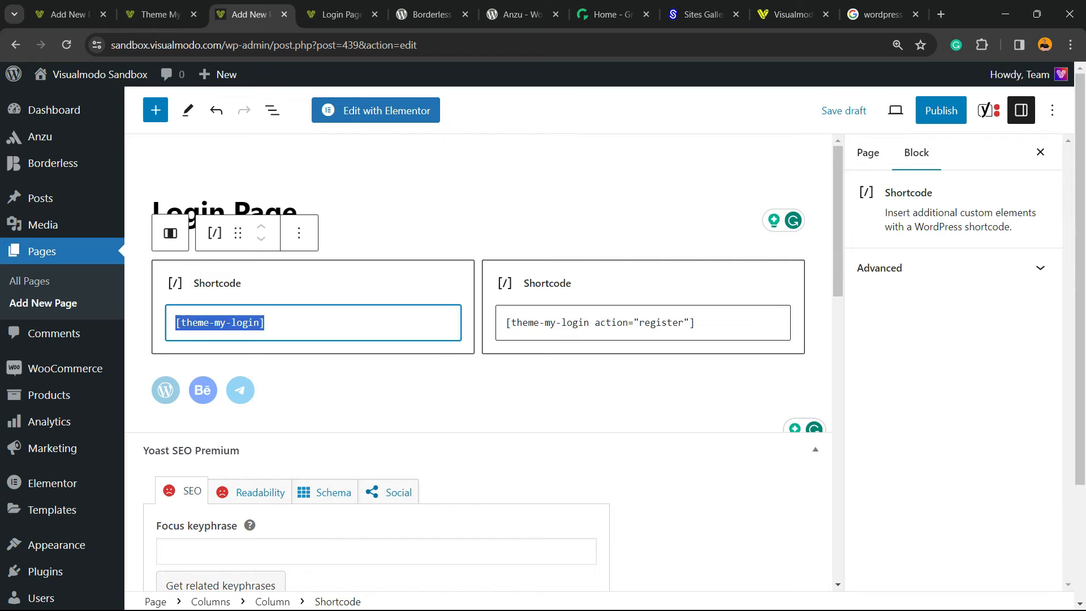
drag(705, 323, 503, 323)
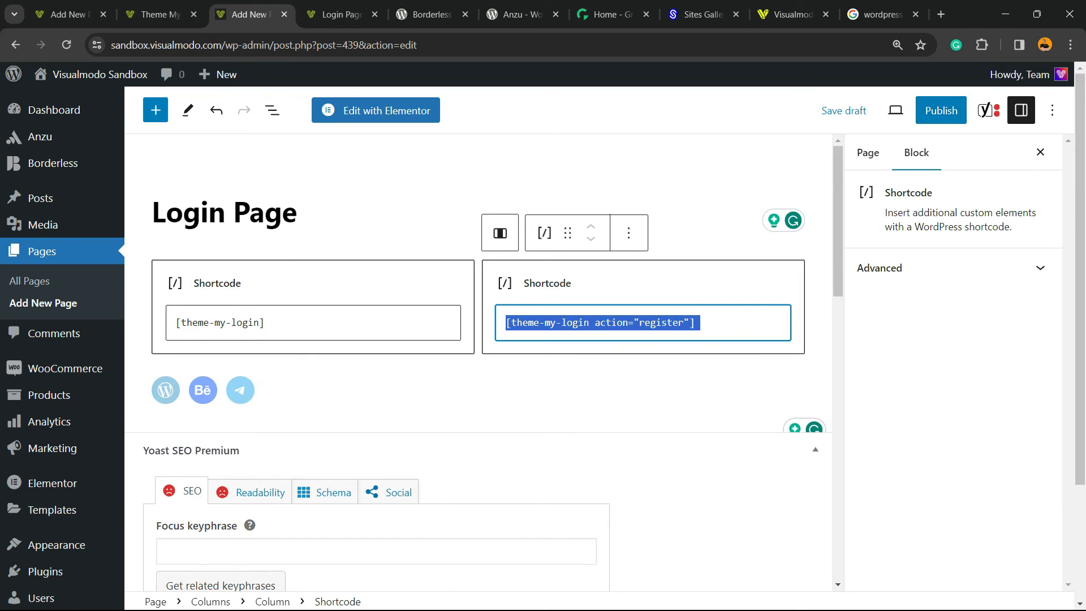
click(940, 110)
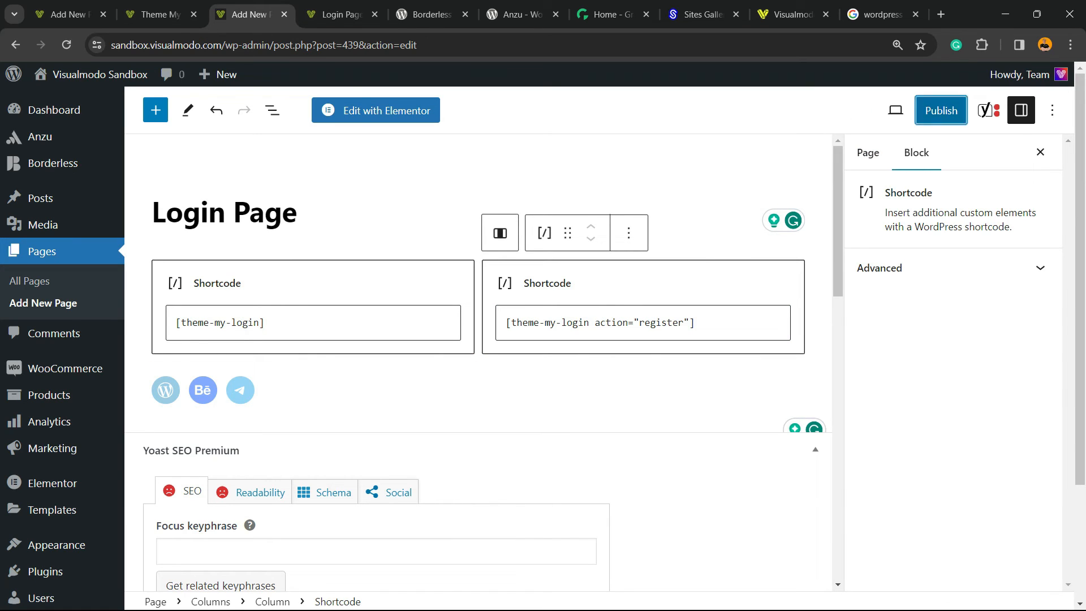
click(936, 110)
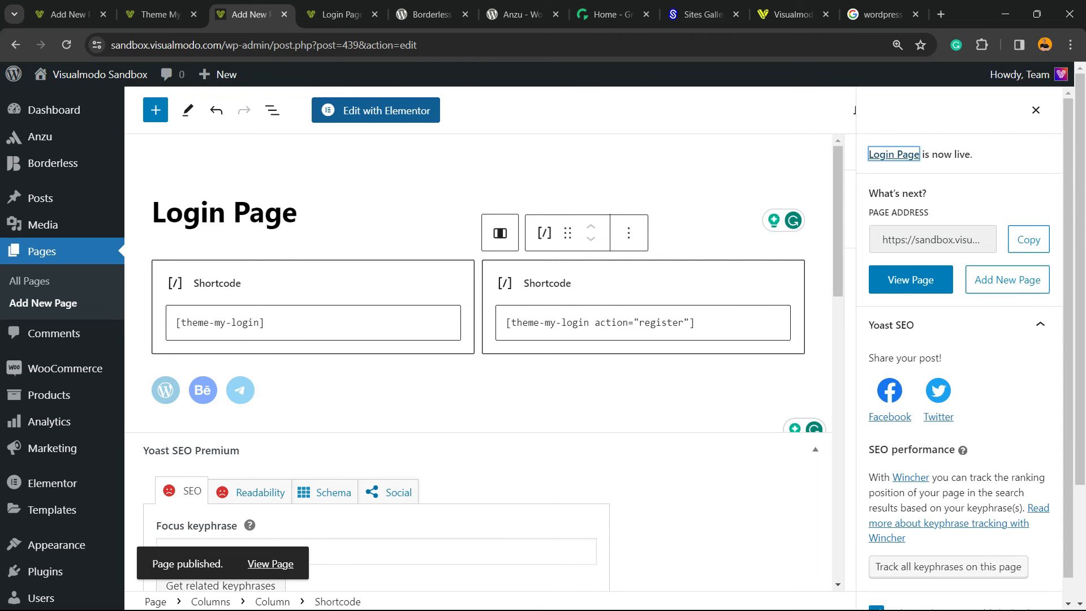
Step: Browse the Borderless plugin and Anzu theme pages on WordPress.org
key(ctrl+Tab)
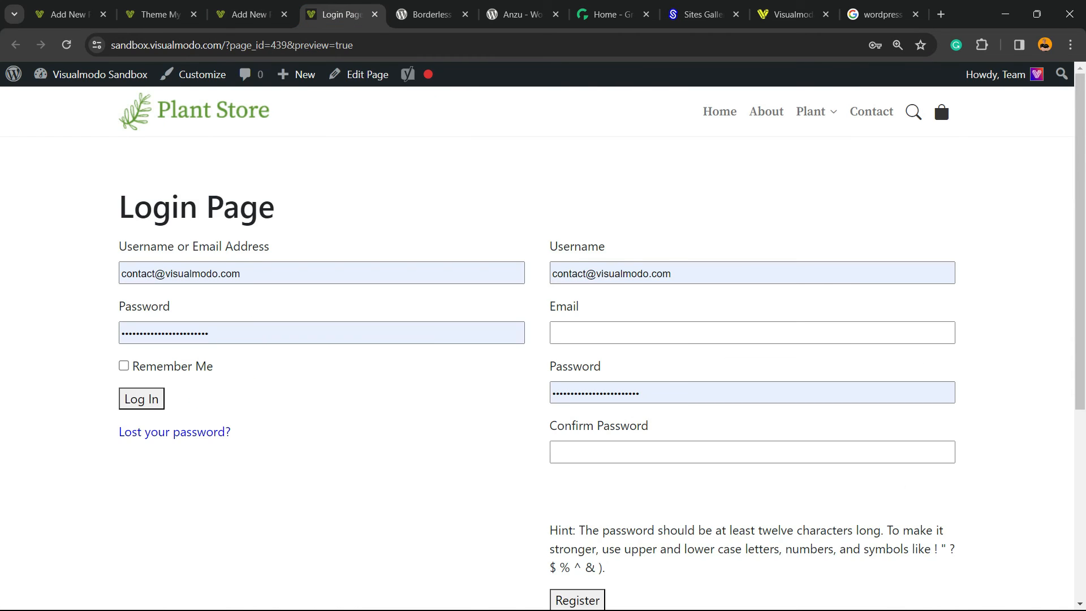
key(ctrl+Tab)
mouse_move(286, 440)
mouse_down()
mouse_move(606, 470)
mouse_move(286, 440)
mouse_up()
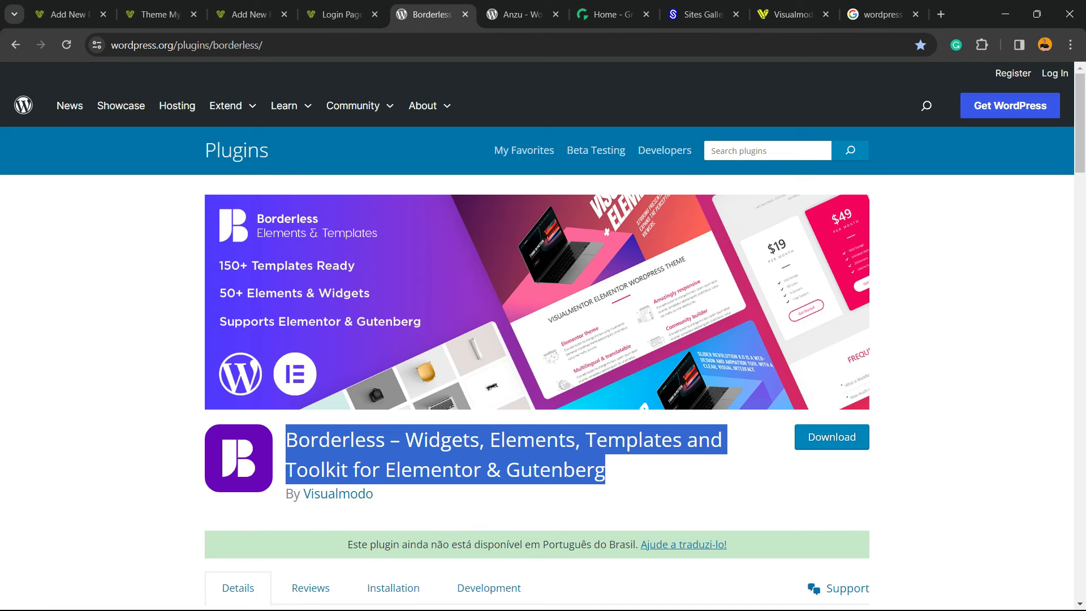
click(519, 15)
drag(363, 316, 232, 311)
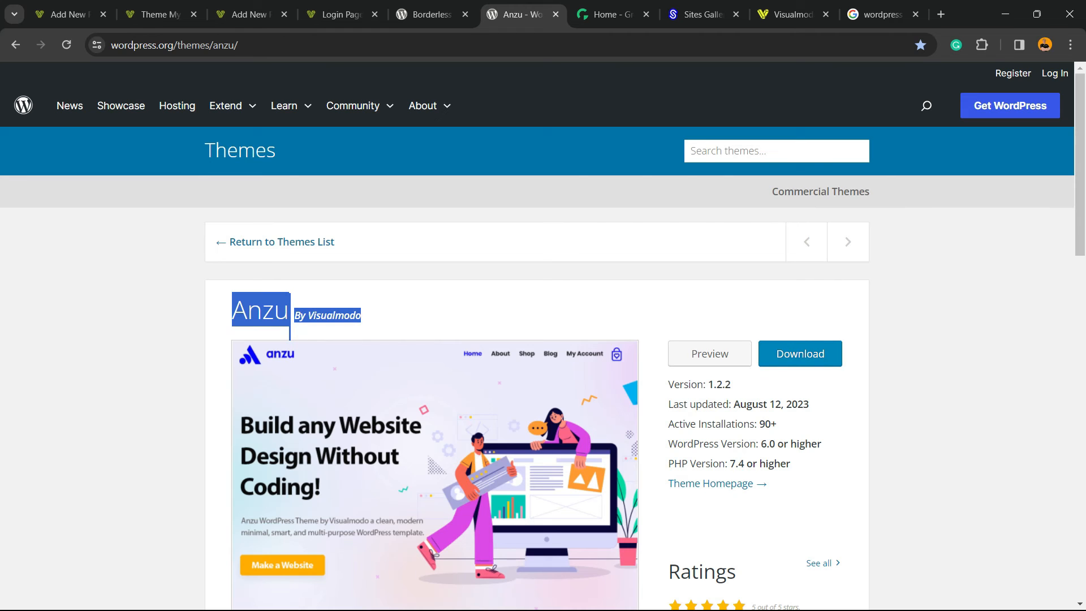
Step: Browse the Growwwth and Sites Gallery websites
key(ctrl+Tab)
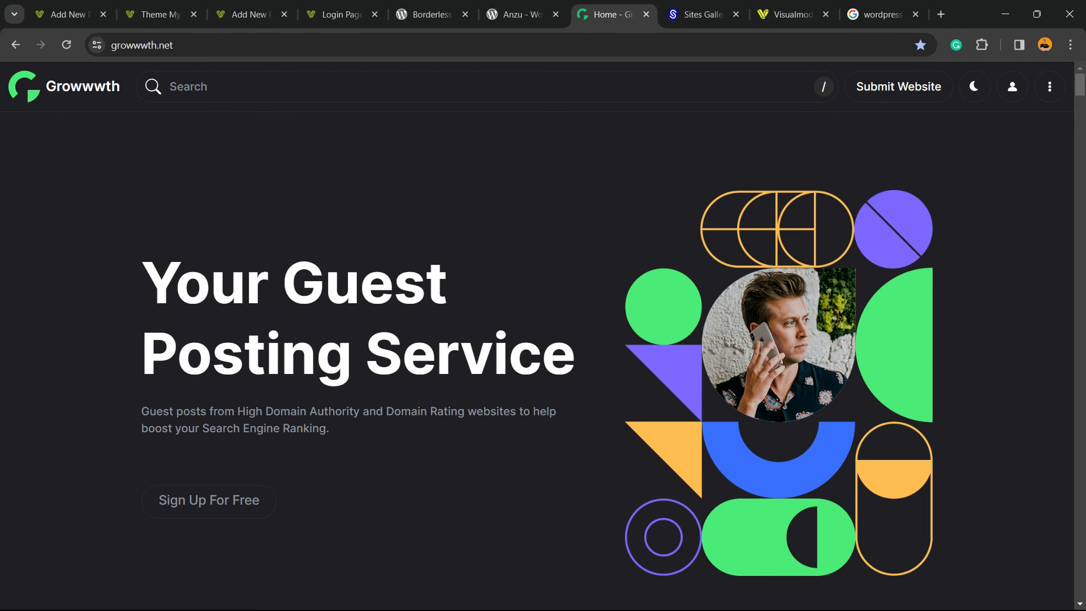
triple_click(365, 284)
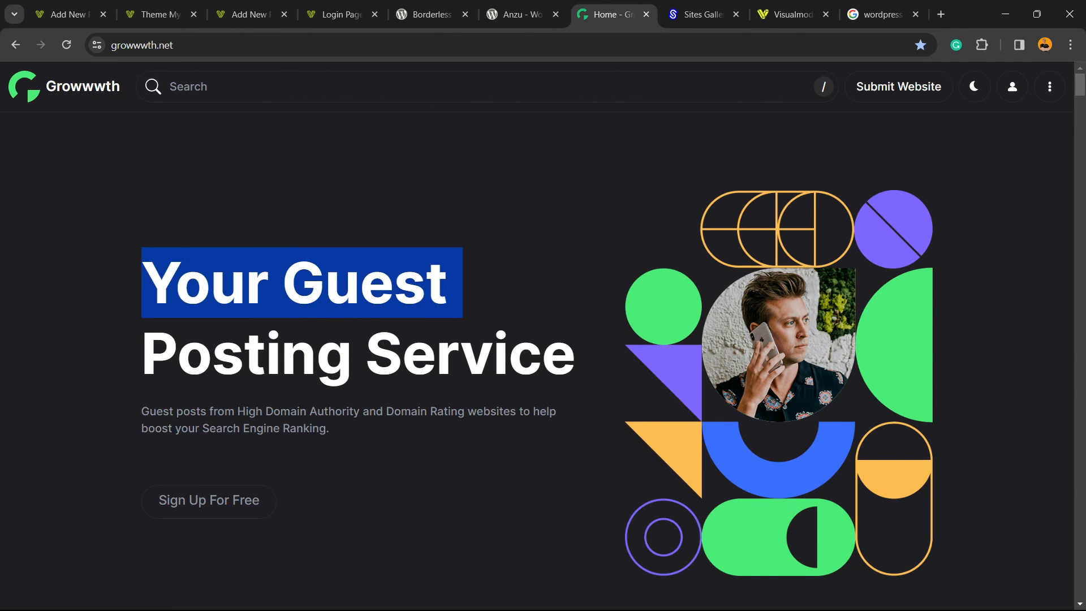
scroll(365, 282, down, 15)
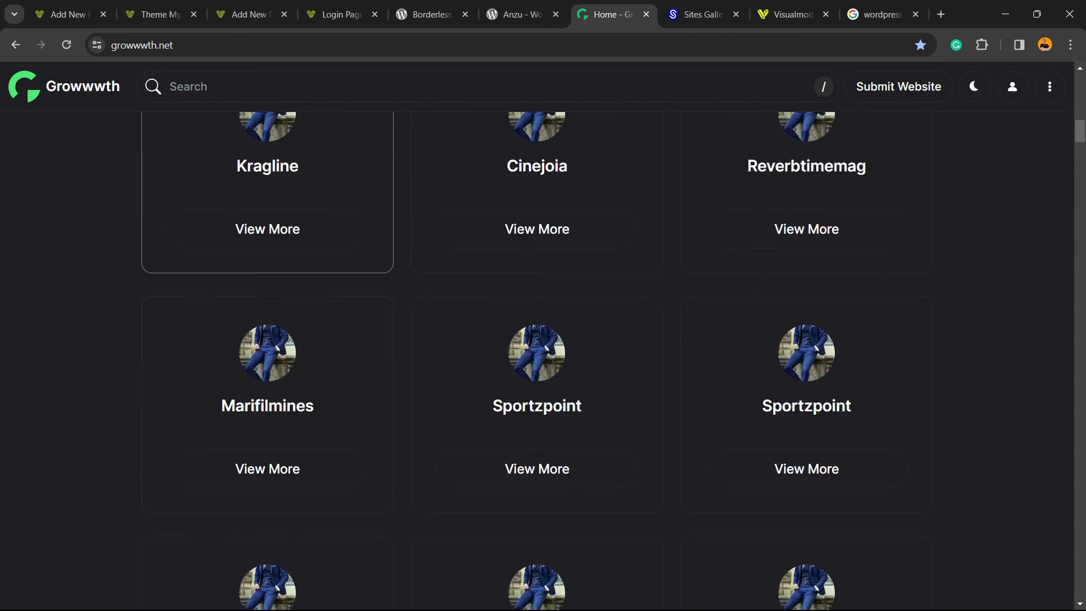
scroll(267, 226, down, 10)
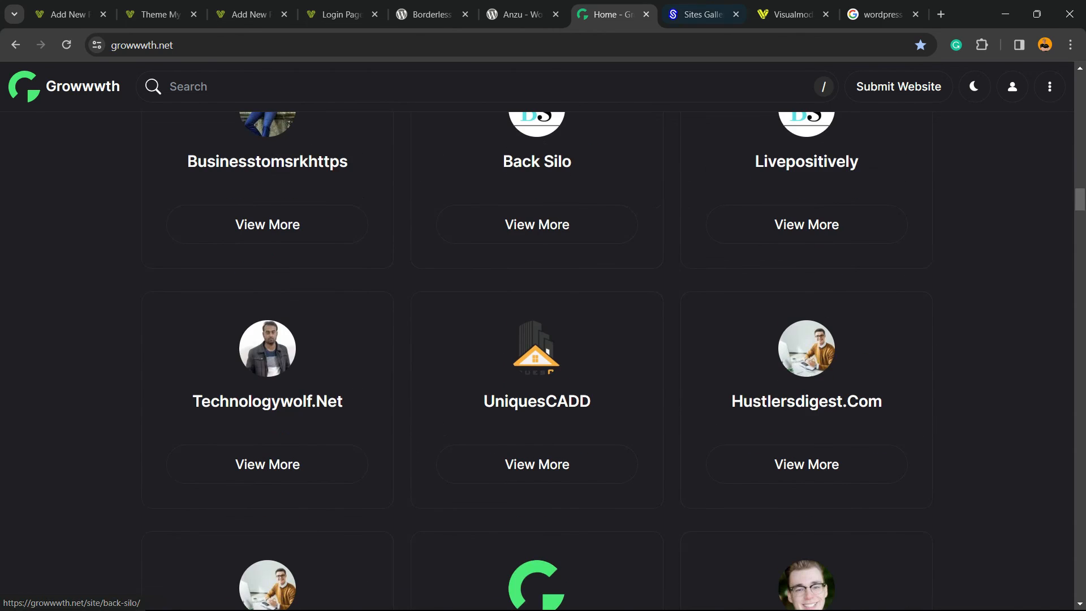
key(ctrl+Tab)
scroll(170, 346, down, 10)
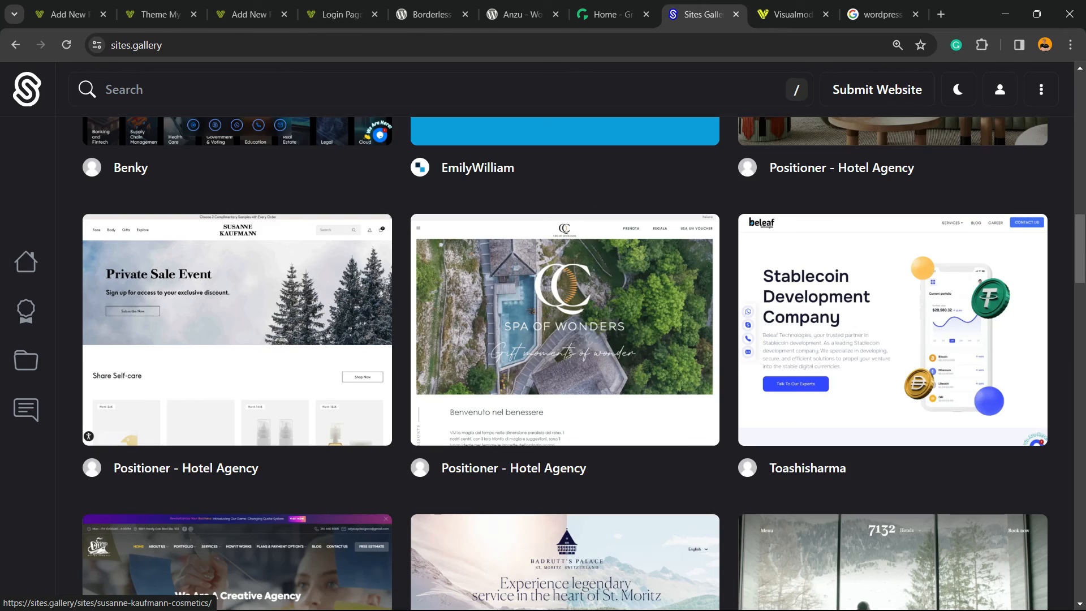
scroll(237, 340, down, 15)
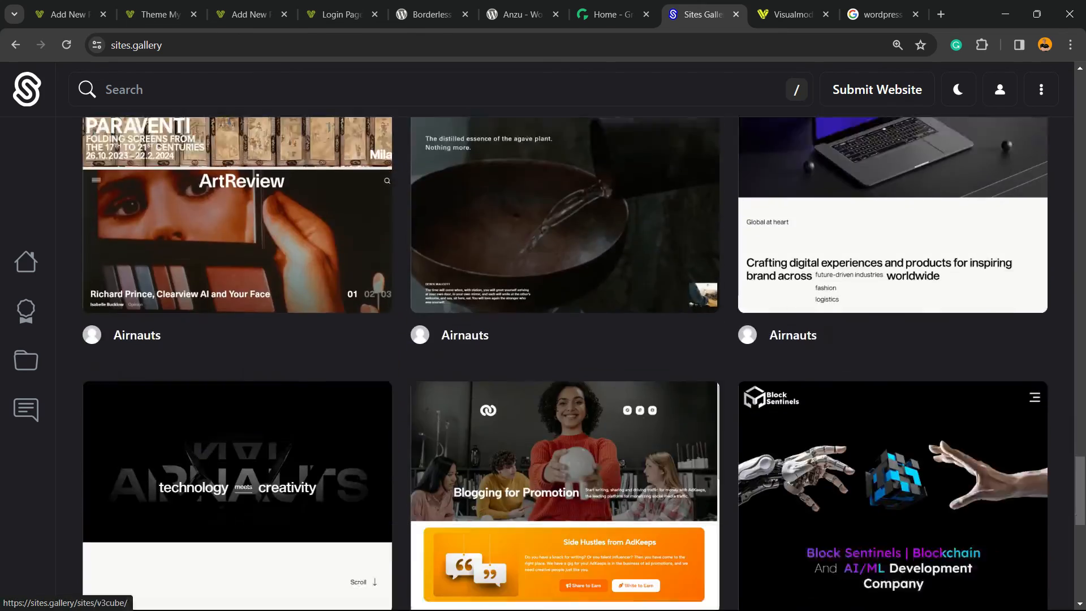
scroll(237, 340, down, 10)
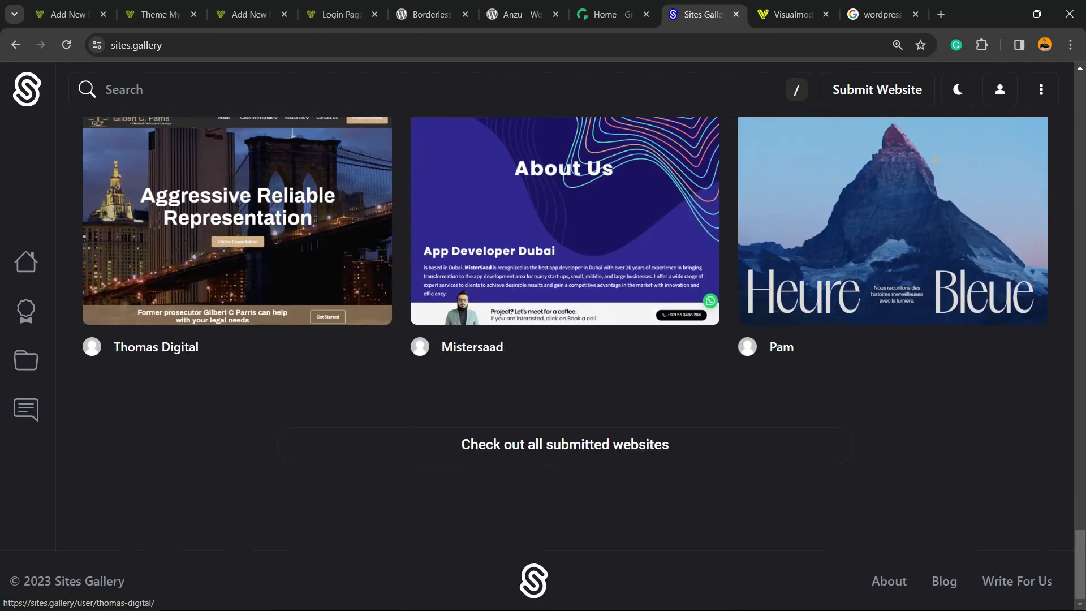
scroll(237, 339, up, 15)
Step: Open the Visualmodo Templates Library and scroll through the available templates
click(791, 14)
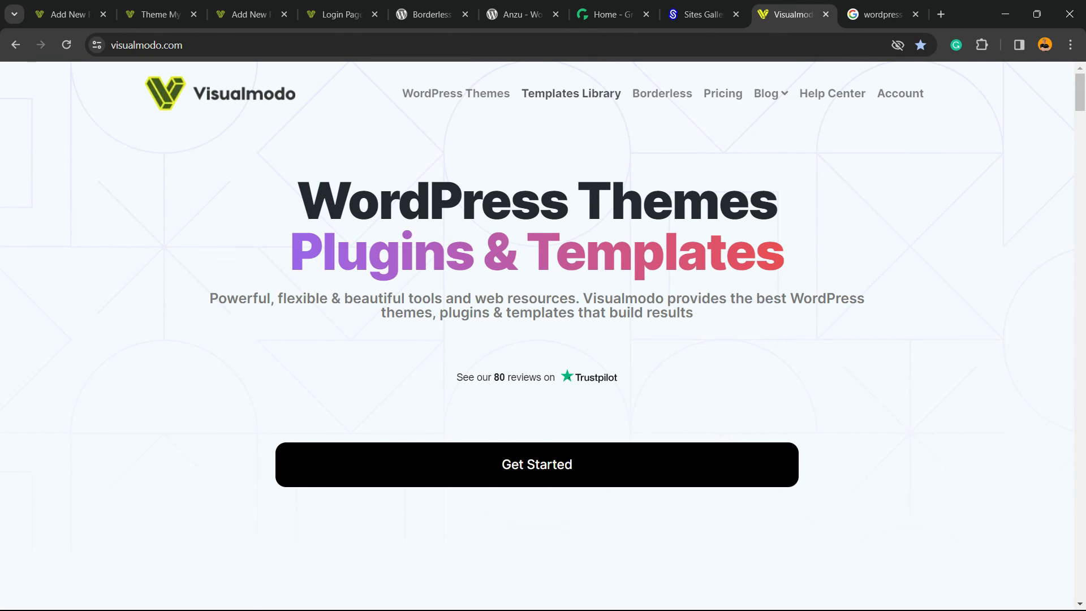
click(571, 93)
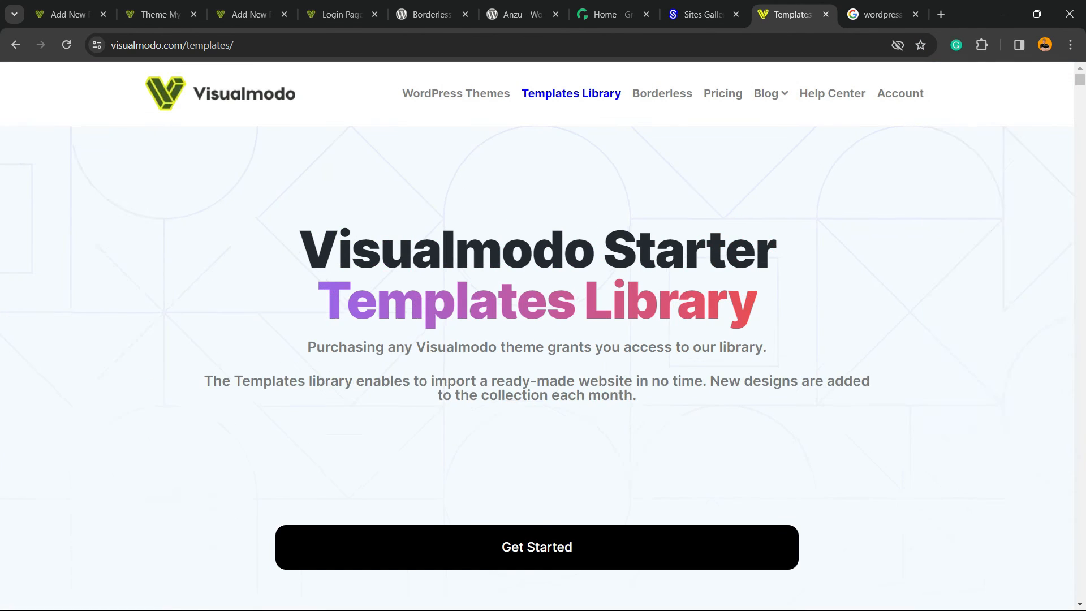
scroll(537, 368, down, 5)
scroll(537, 368, down, 7)
scroll(537, 368, down, 3)
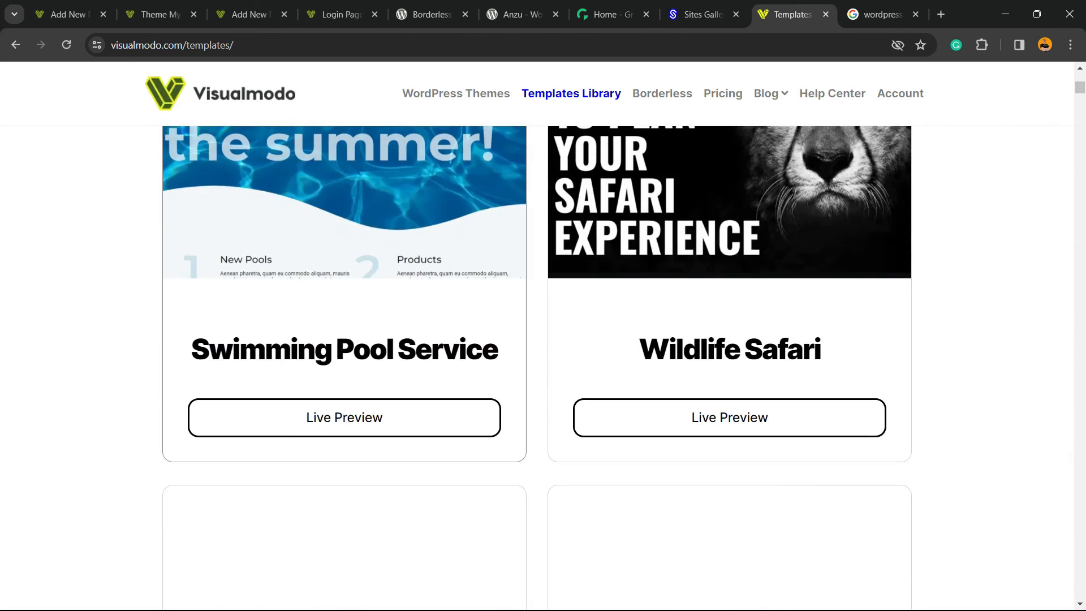
scroll(537, 367, down, 8)
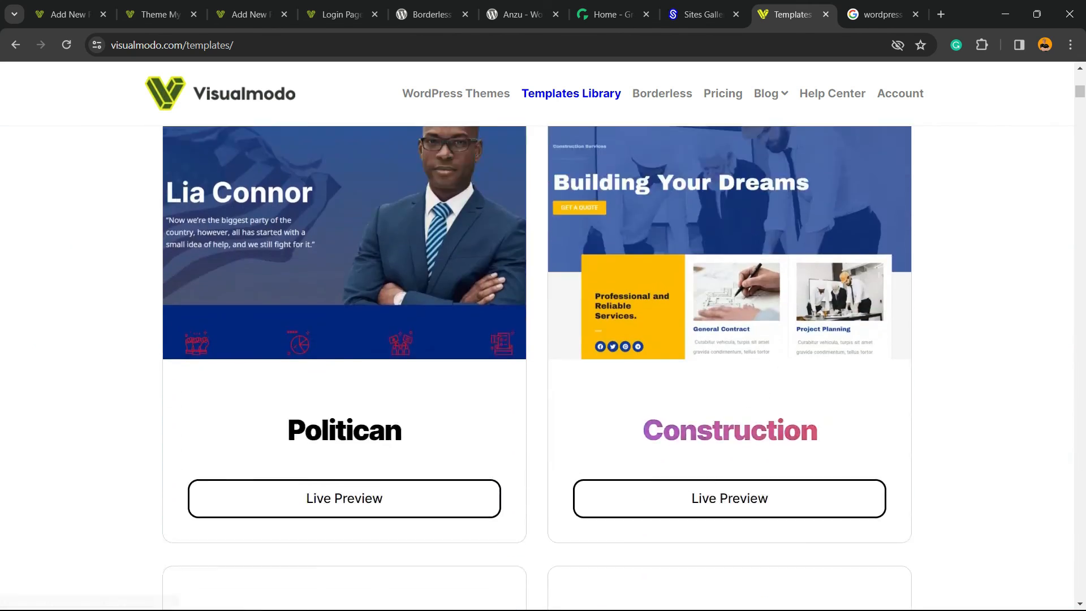
scroll(345, 367, down, 20)
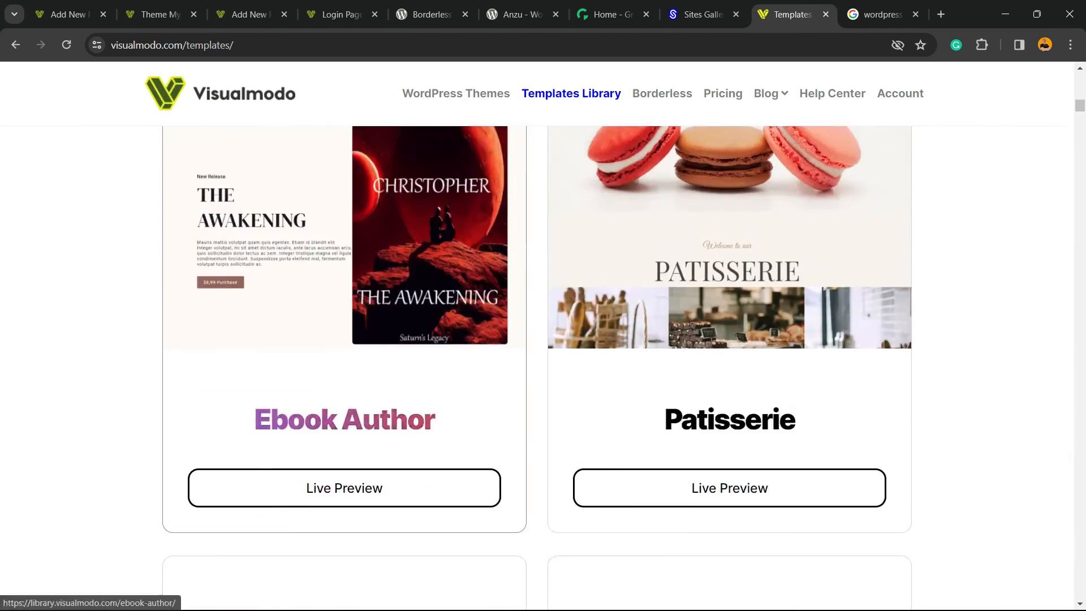
scroll(345, 368, down, 20)
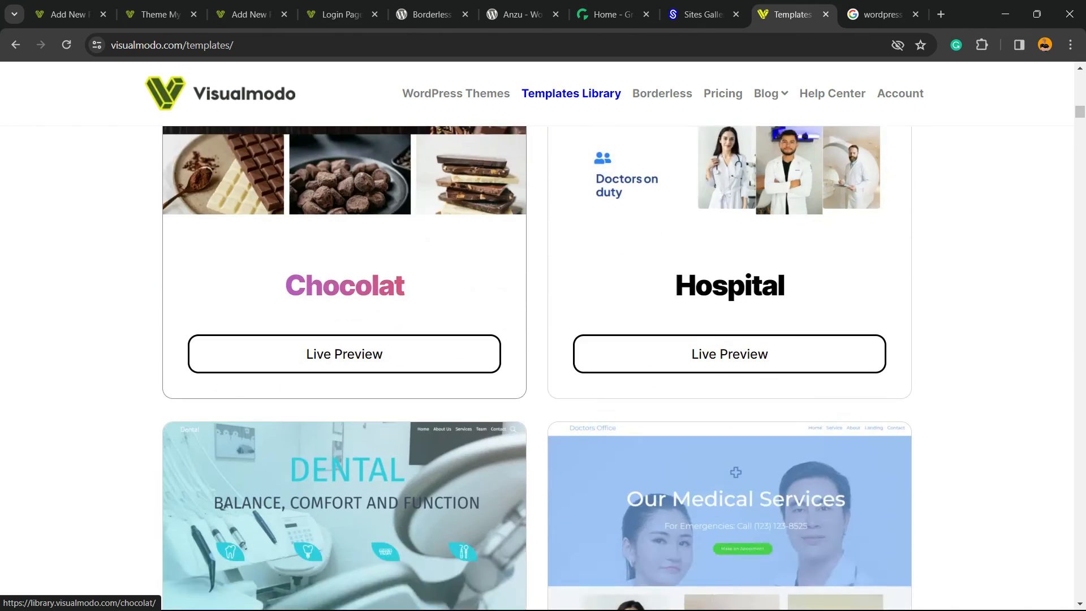
scroll(345, 368, down, 20)
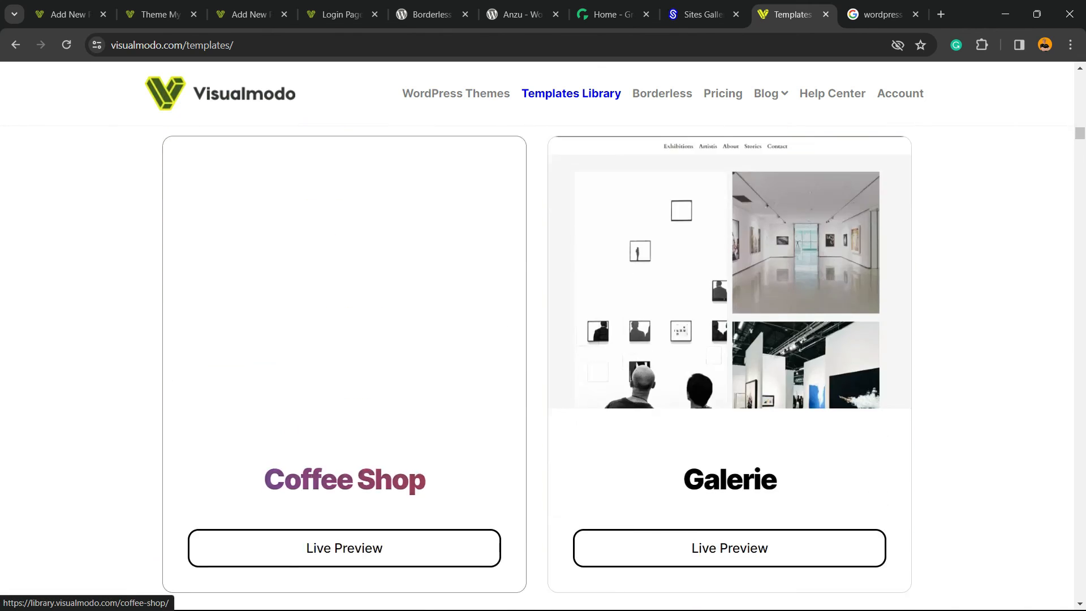
scroll(345, 367, down, 20)
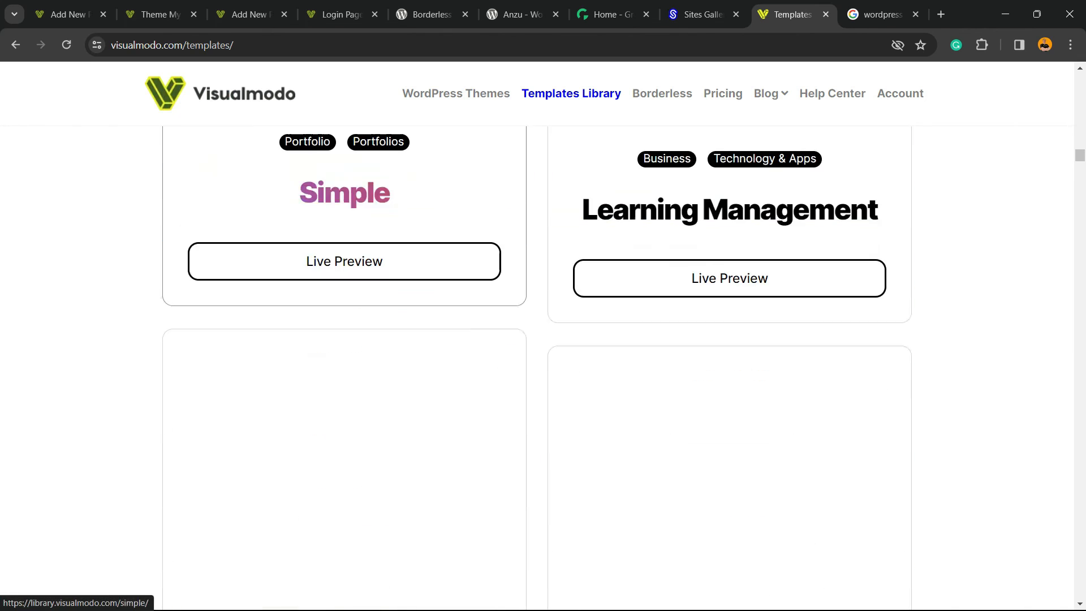
scroll(345, 367, down, 20)
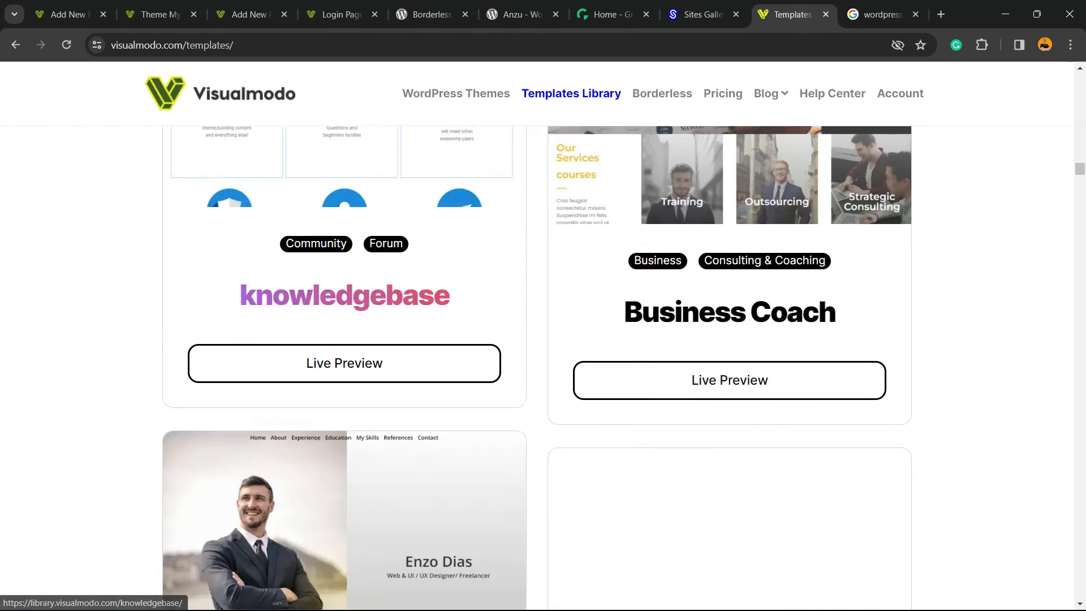
scroll(345, 368, down, 20)
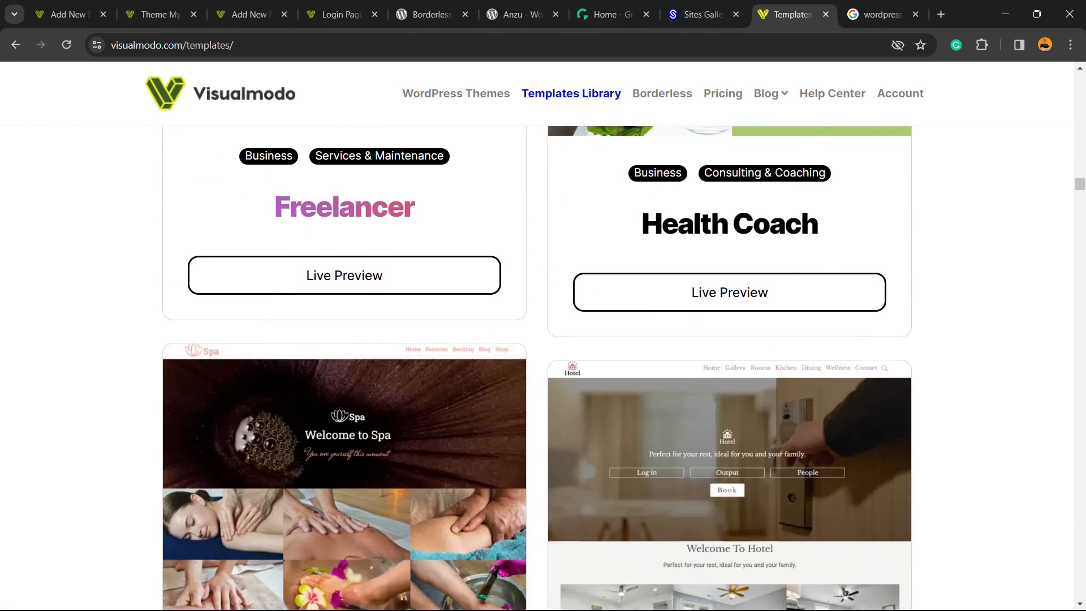
scroll(345, 367, down, 10)
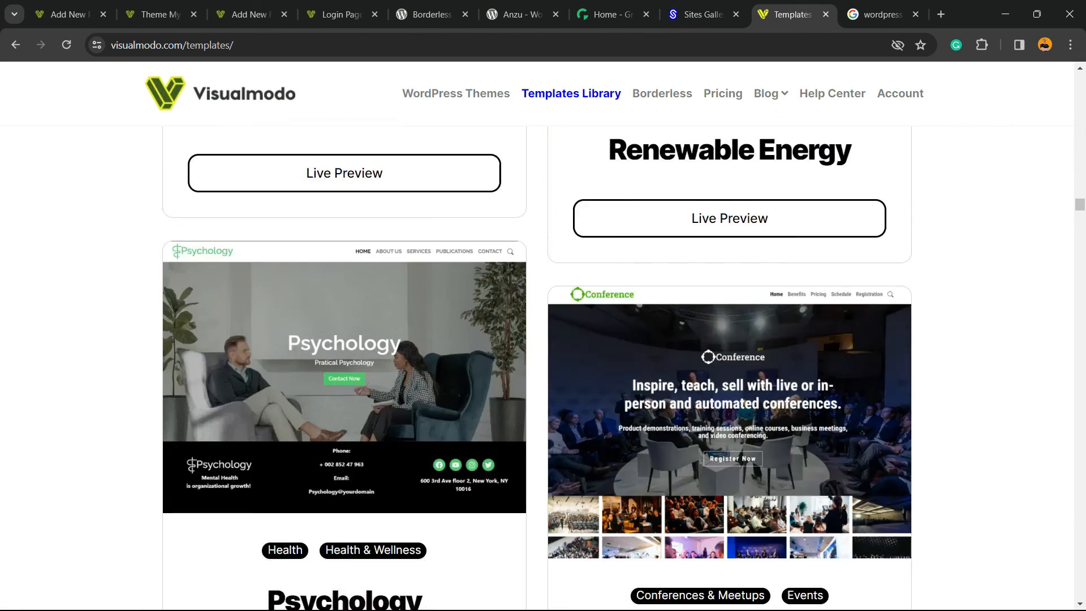